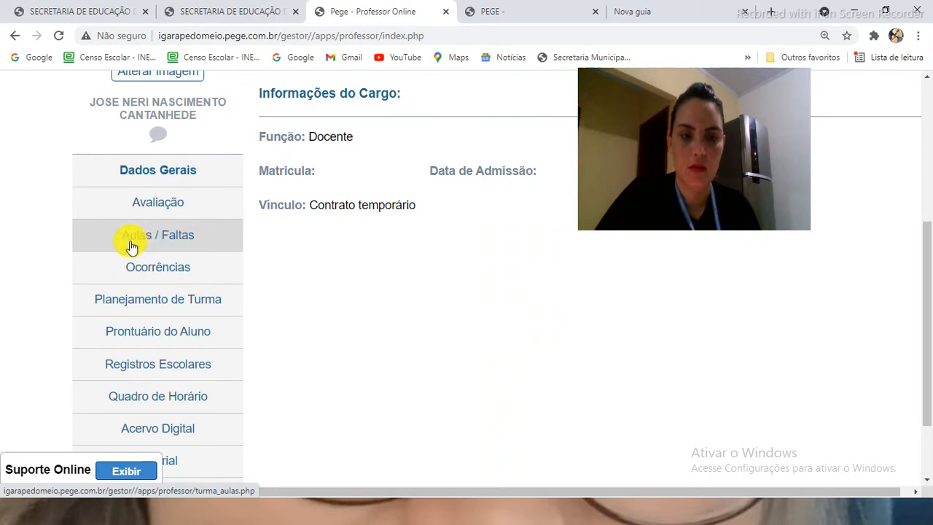
# Open the Aulas / Faltas page and select the class 6° E 7° ANO
pyautogui.click(149, 242)
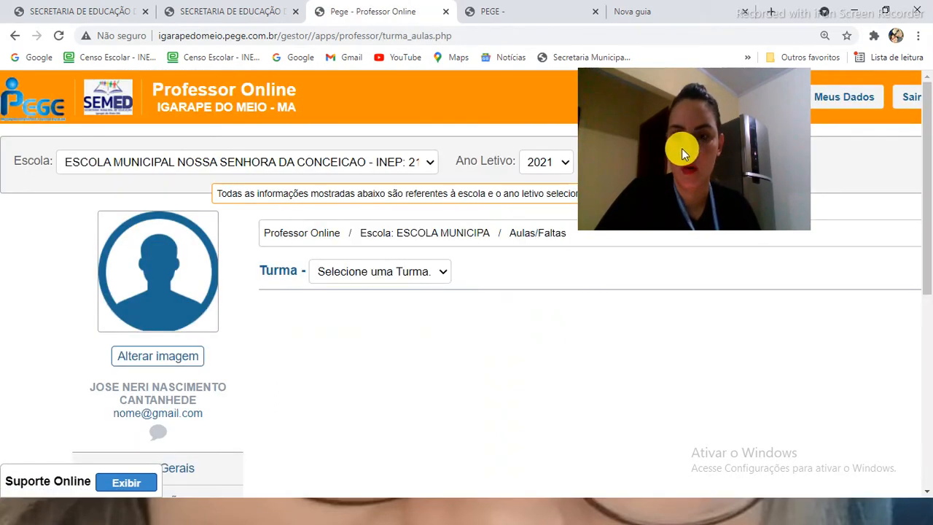
pyautogui.click(434, 271)
pyautogui.click(427, 305)
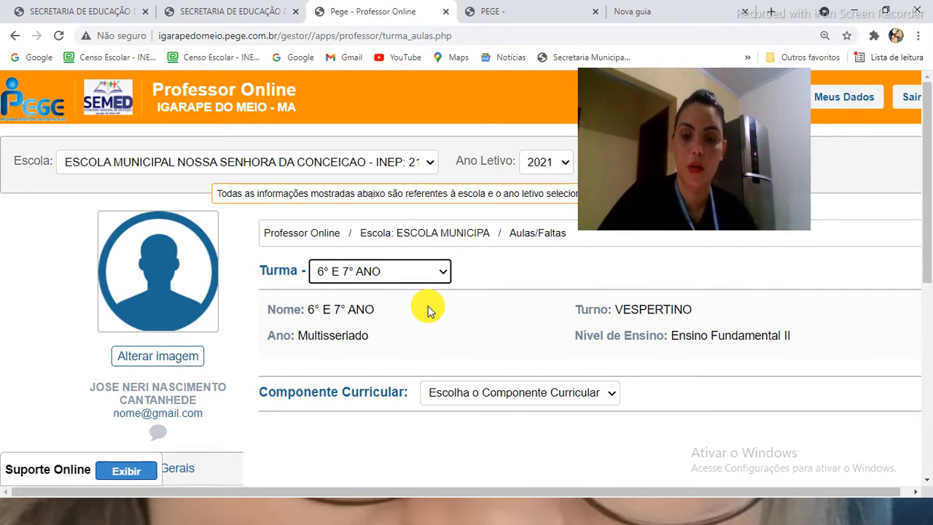
# Choose Língua /Literatura Portuguesa as the curricular component for the 6° E 7° ANO class
pyautogui.moveTo(927, 144); pyautogui.dragTo(922, 179)
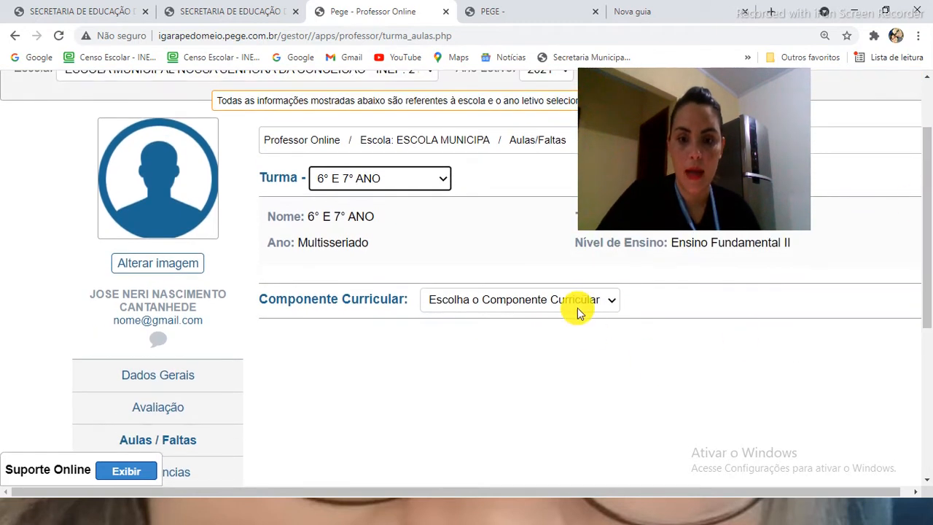
pyautogui.click(548, 299)
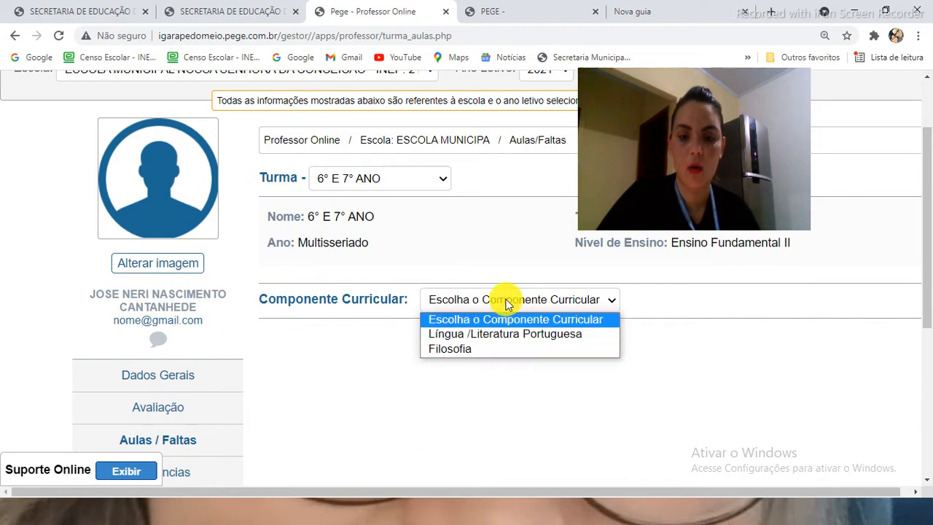
pyautogui.click(381, 183)
pyautogui.click(382, 183)
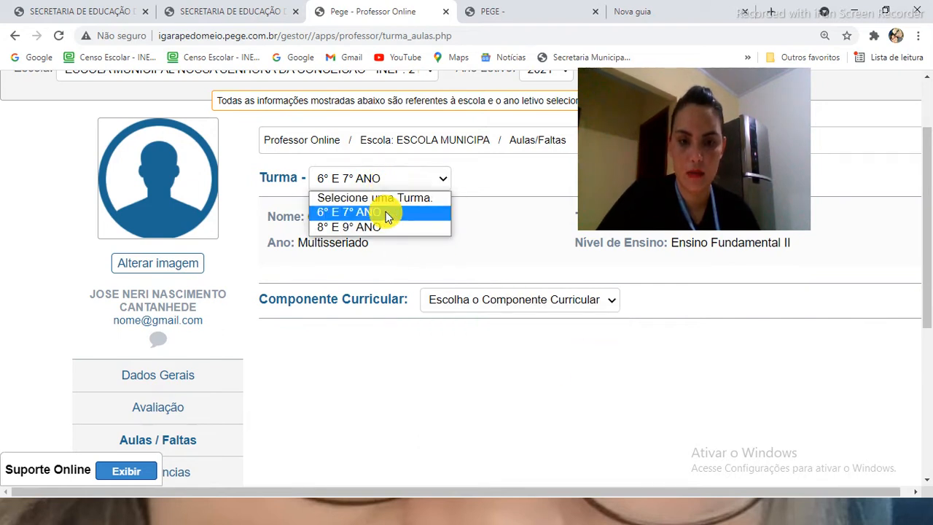
pyautogui.click(386, 212)
pyautogui.click(510, 302)
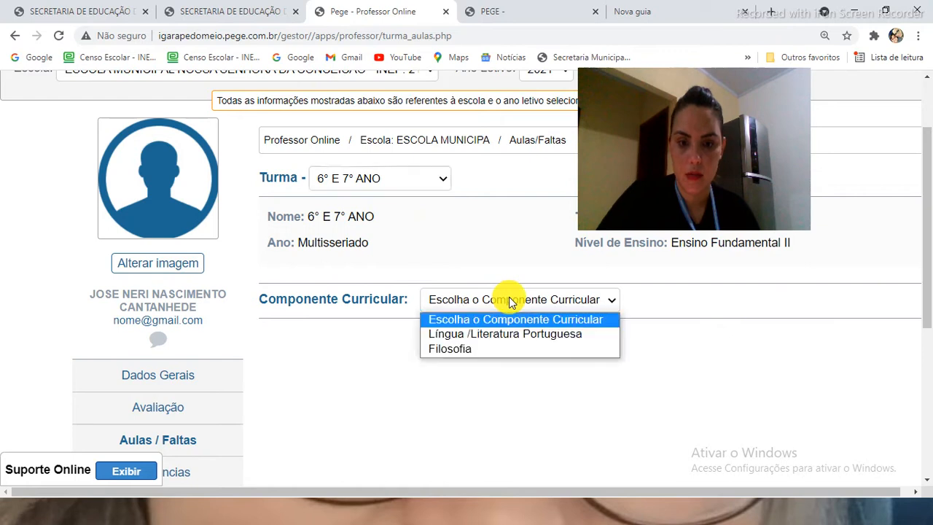
pyautogui.click(512, 335)
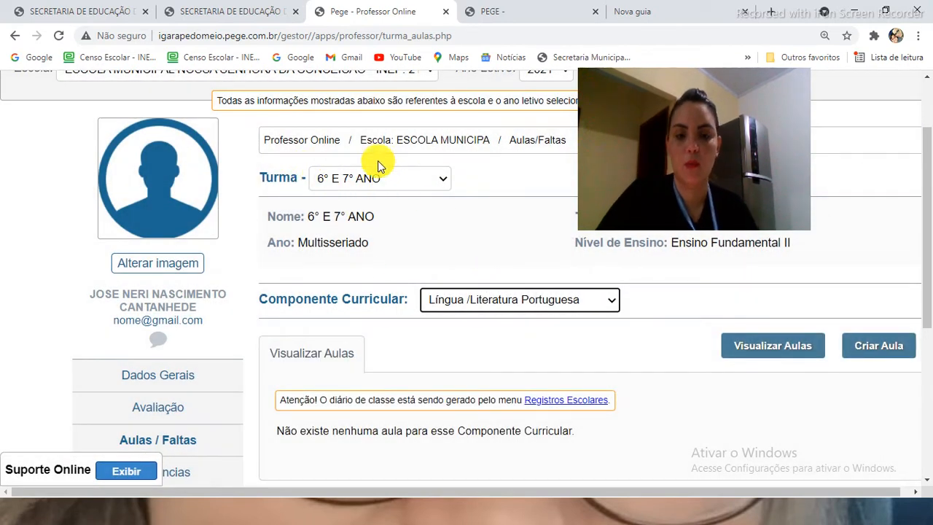
pyautogui.click(358, 180)
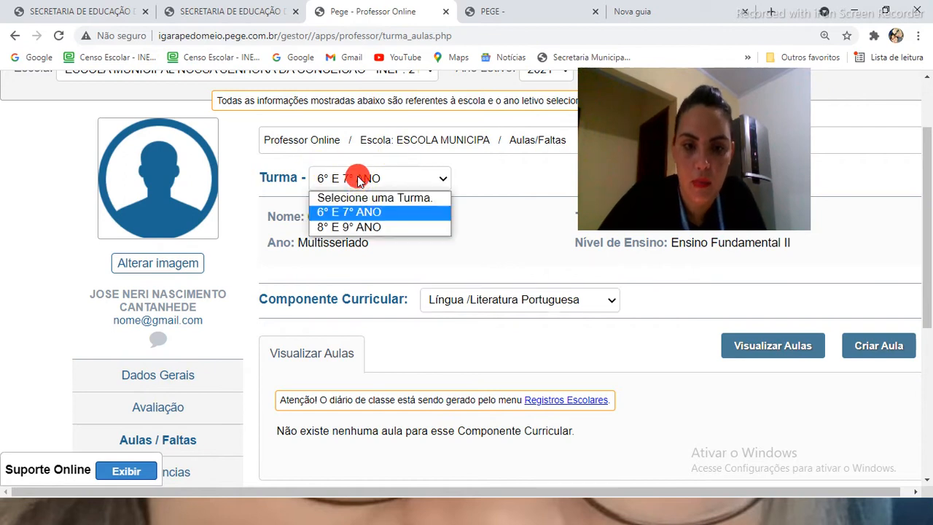
pyautogui.click(358, 215)
pyautogui.click(502, 301)
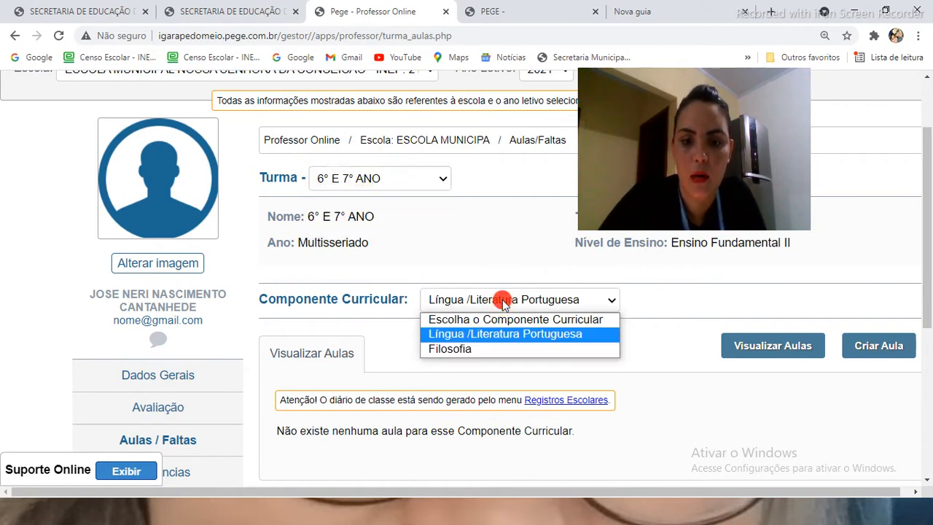
pyautogui.click(500, 333)
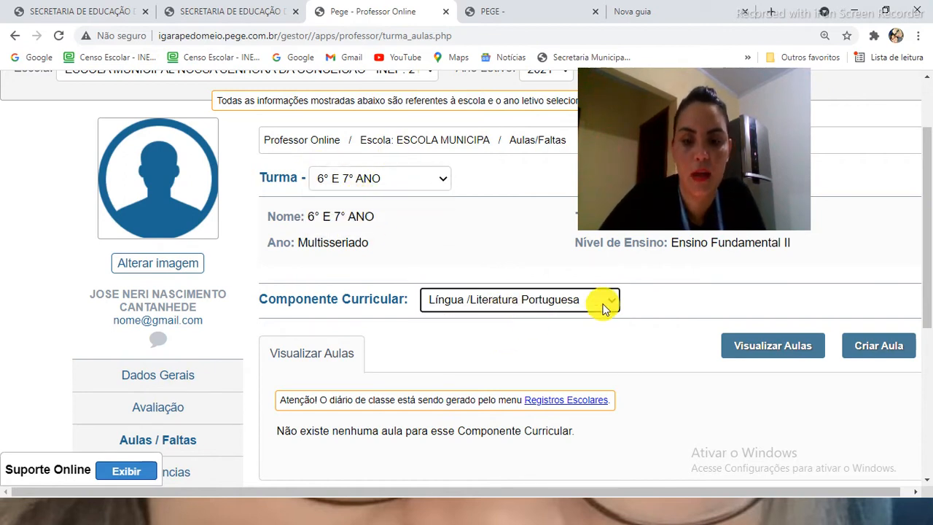
# Start creating a lesson for this component and set its date to 14/05/2021
pyautogui.click(884, 350)
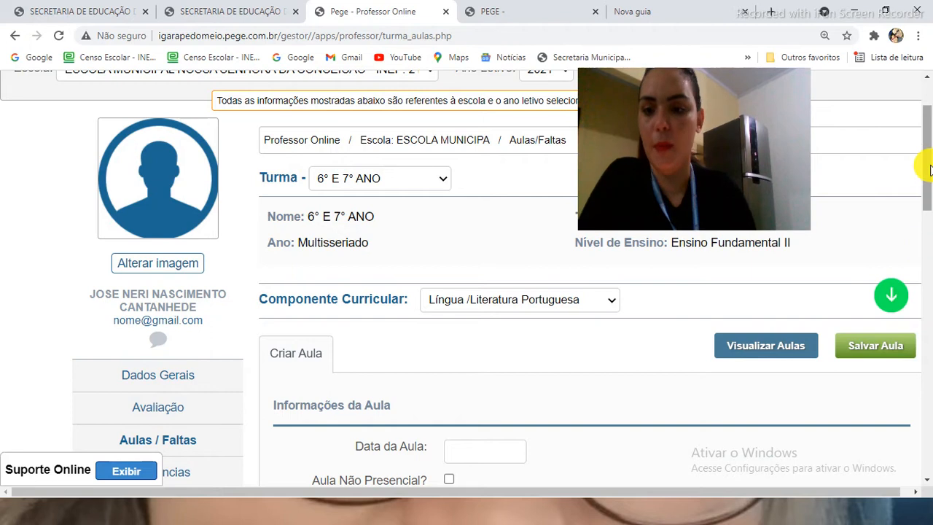
pyautogui.moveTo(928, 166); pyautogui.dragTo(927, 207)
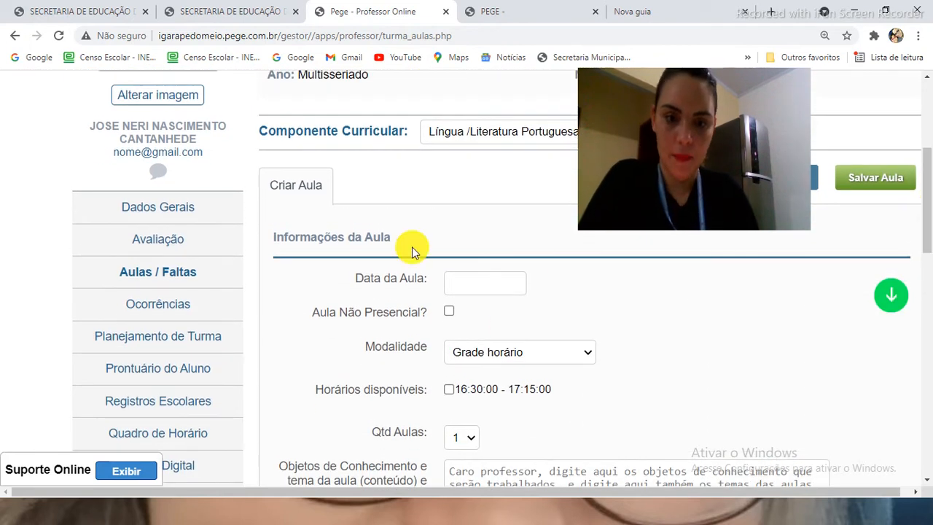
pyautogui.click(463, 281)
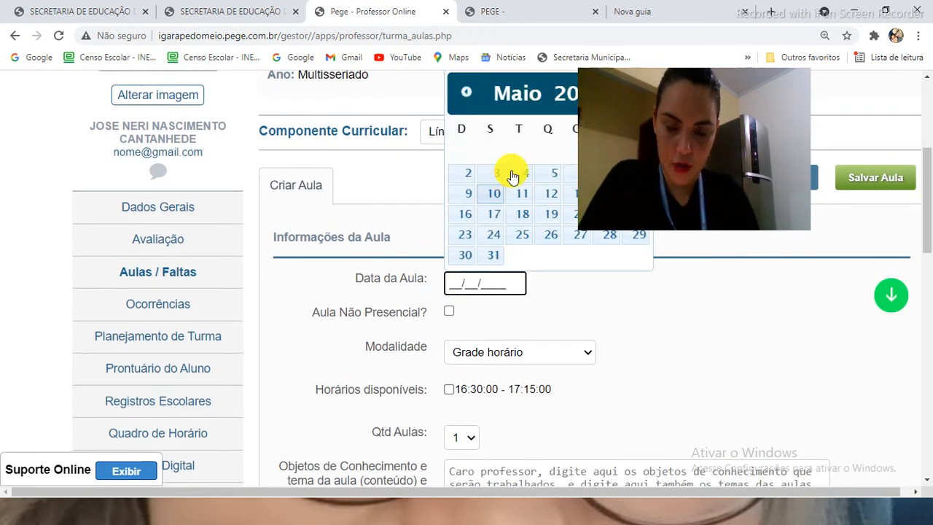
pyautogui.moveTo(702, 126); pyautogui.dragTo(805, 120)
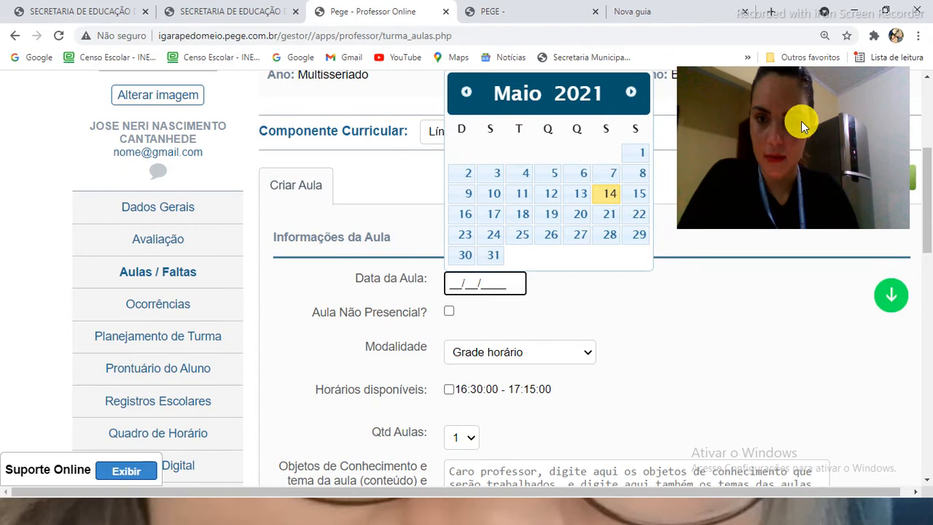
pyautogui.click(606, 197)
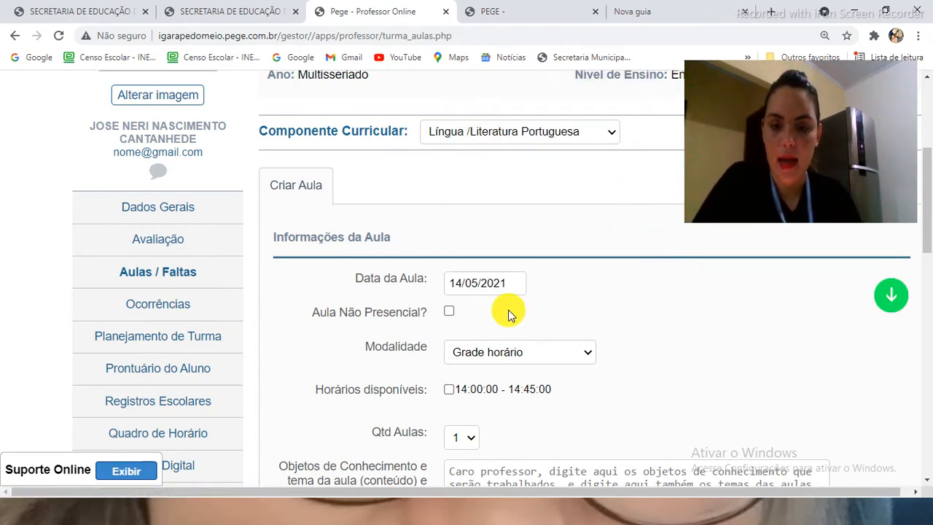
# Browse the lesson date calendar back to February 2021 and return to May to pick the 14th again
pyautogui.click(470, 289)
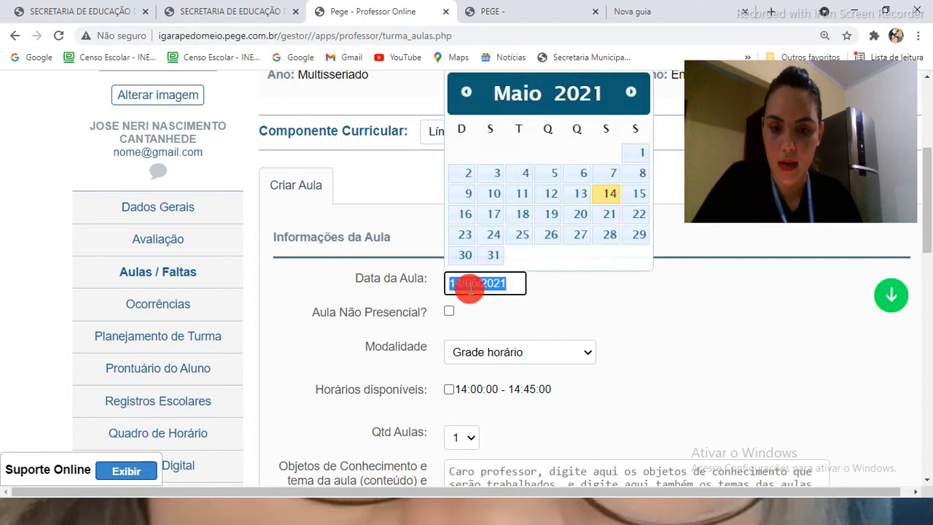
pyautogui.click(455, 95)
pyautogui.click(455, 96)
pyautogui.click(454, 95)
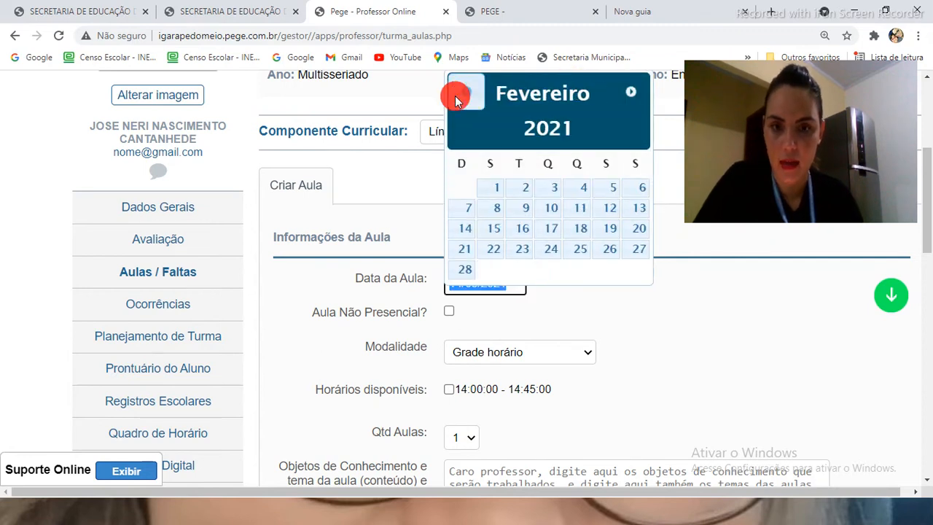
pyautogui.click(619, 94)
pyautogui.click(621, 93)
pyautogui.click(621, 94)
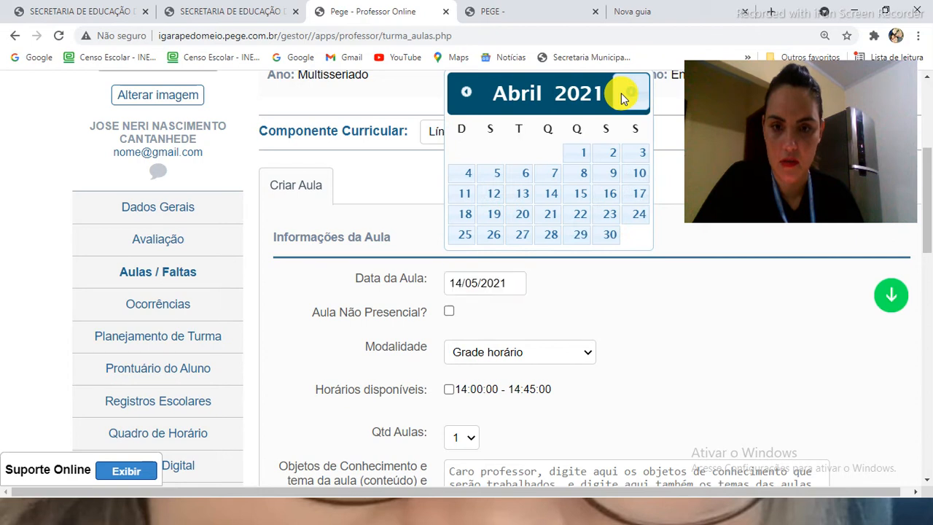
pyautogui.click(609, 191)
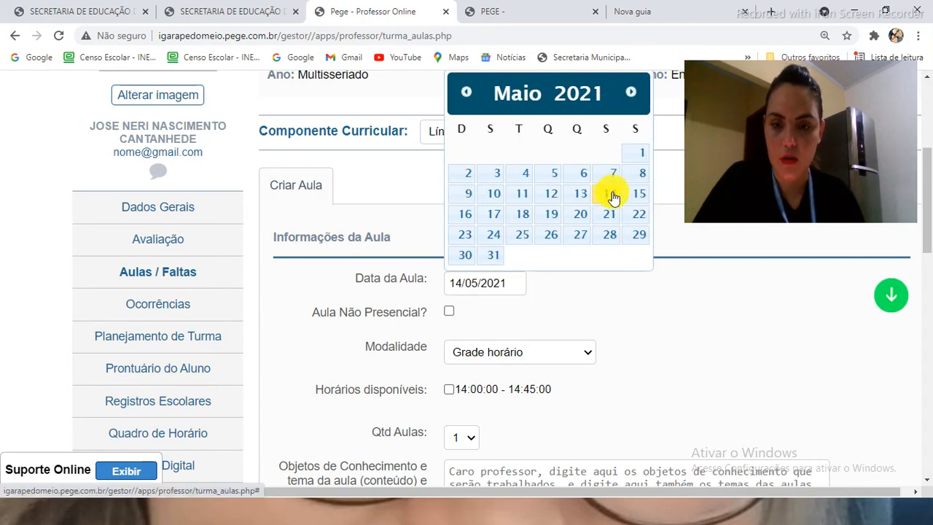
# Mark the lesson as Aula Não Presencial with the Grade horário modality and the 14:00:00 - 14:45:00 time slot
pyautogui.click(449, 312)
pyautogui.click(503, 356)
pyautogui.click(503, 355)
pyautogui.click(501, 357)
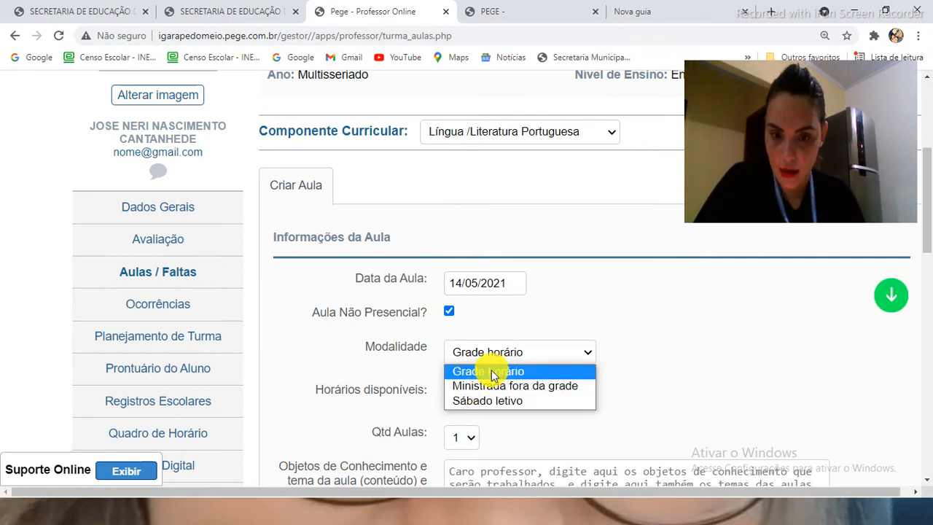
pyautogui.click(493, 372)
pyautogui.click(512, 358)
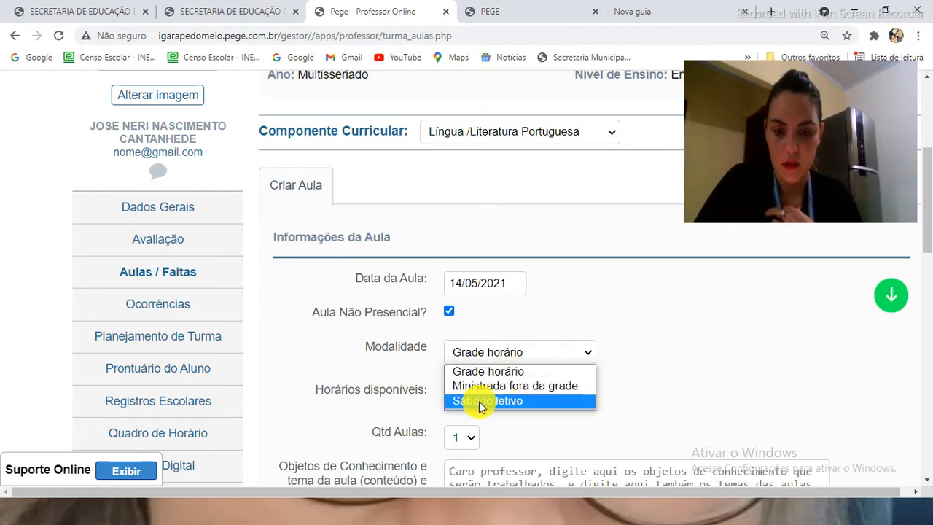
pyautogui.click(496, 373)
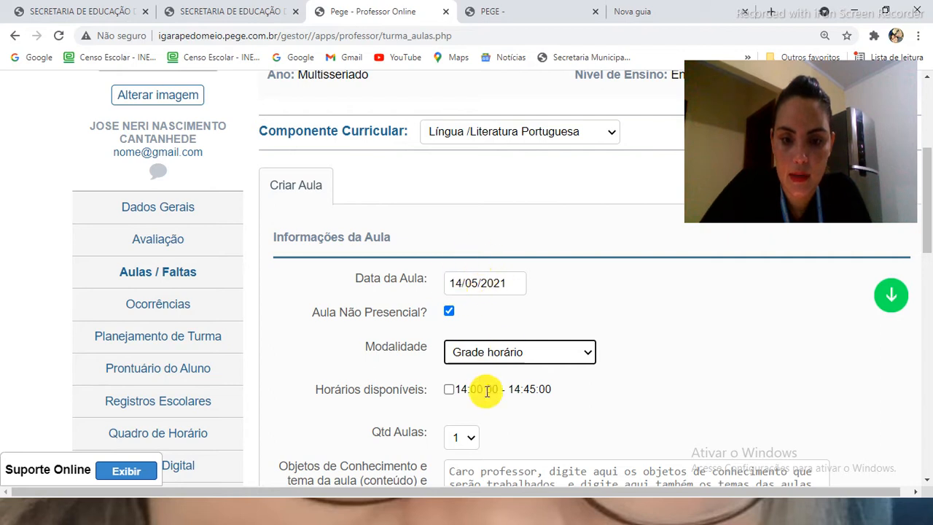
pyautogui.click(451, 393)
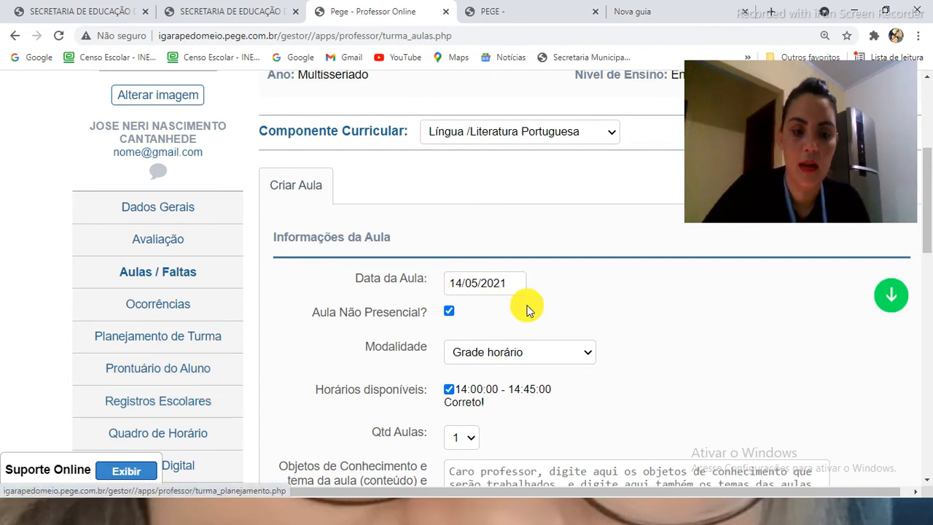
# Open the Quadro de Horário and check the class and component scheduled on Friday (Sexta) from 14:00 to 14:45
pyautogui.click(168, 432)
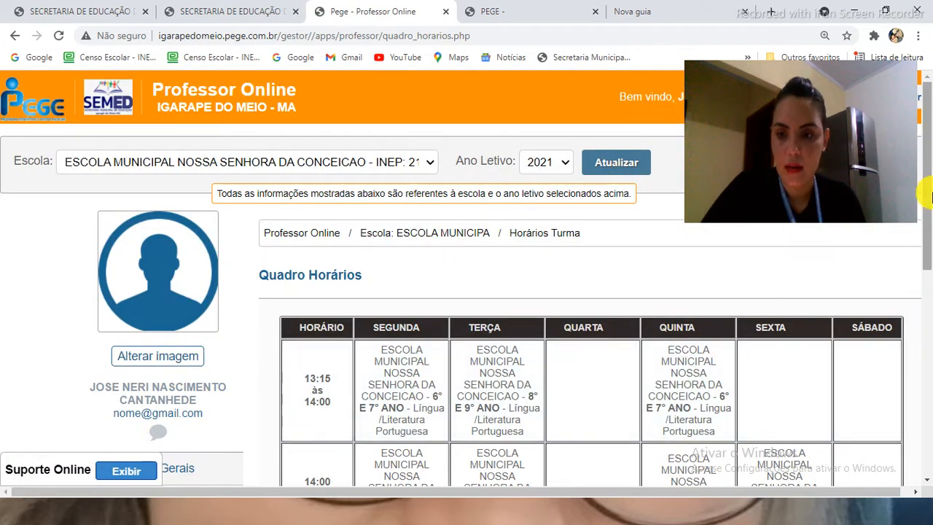
pyautogui.moveTo(929, 208); pyautogui.dragTo(924, 246)
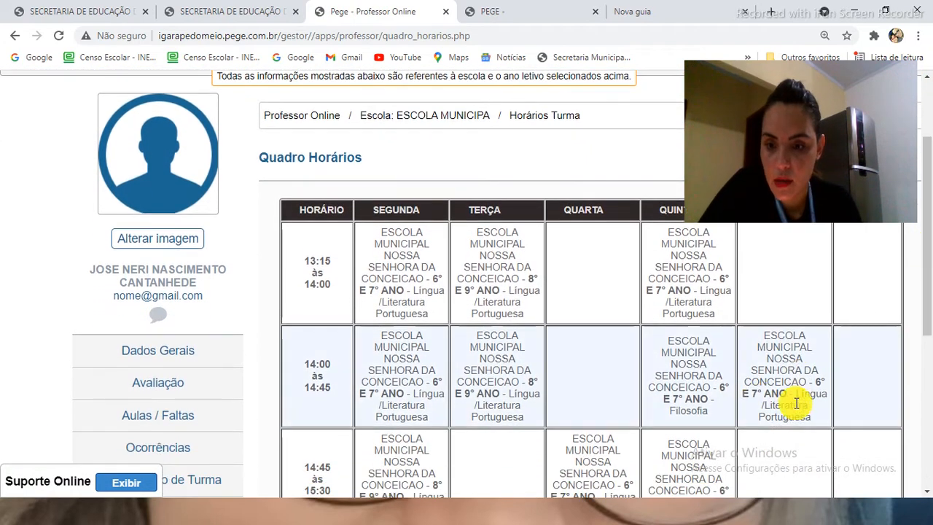
pyautogui.moveTo(830, 391); pyautogui.dragTo(815, 417)
pyautogui.moveTo(923, 308); pyautogui.dragTo(923, 263)
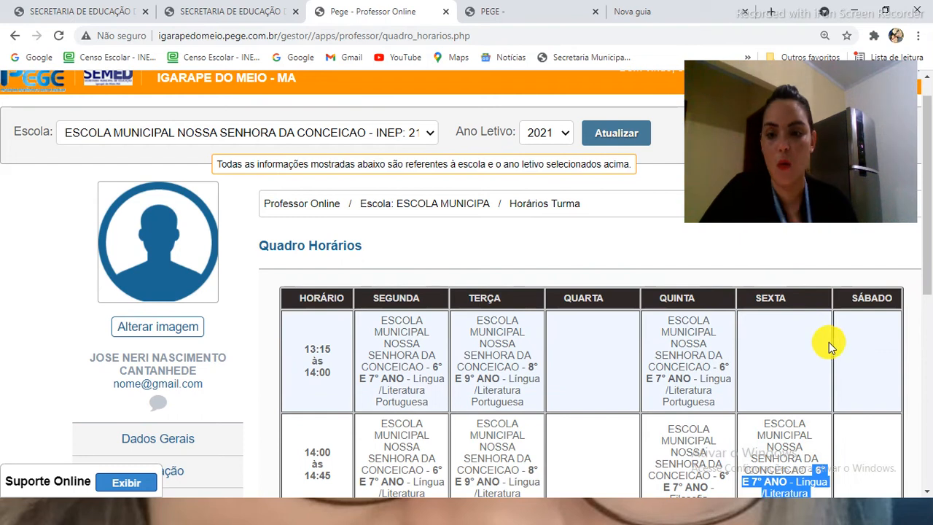
# Examine the Monday (Segunda) column of the timetable, checking the class and component in each slot from 13:15 to 17:15
pyautogui.moveTo(922, 274); pyautogui.dragTo(931, 353)
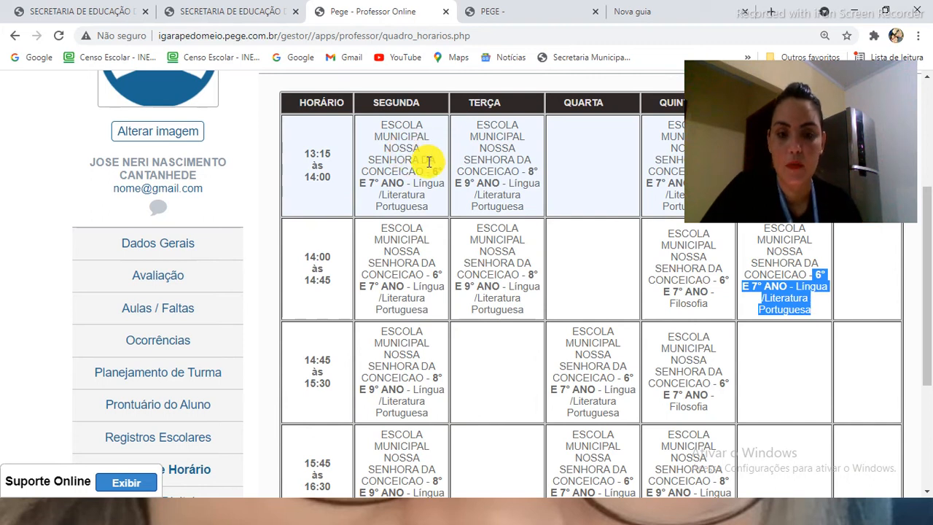
pyautogui.moveTo(414, 183); pyautogui.dragTo(425, 196)
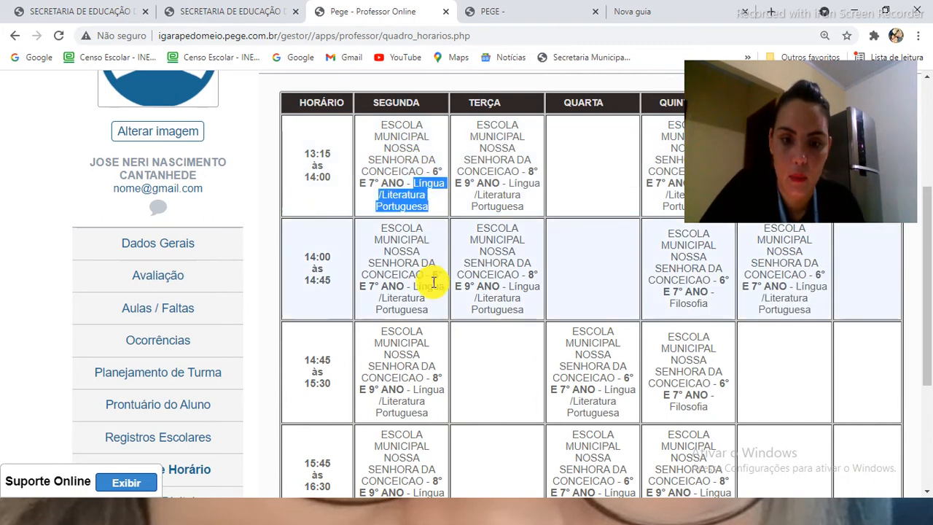
pyautogui.moveTo(406, 286); pyautogui.dragTo(428, 310)
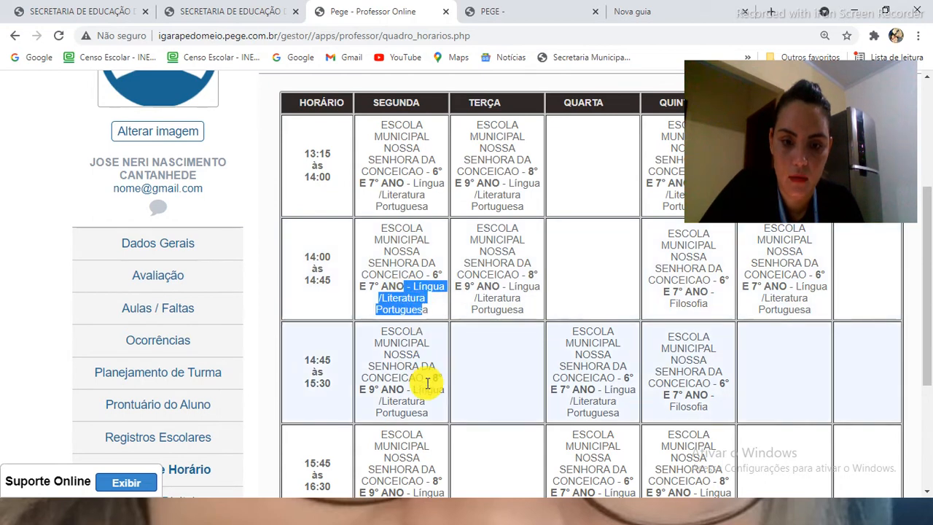
pyautogui.click(438, 174)
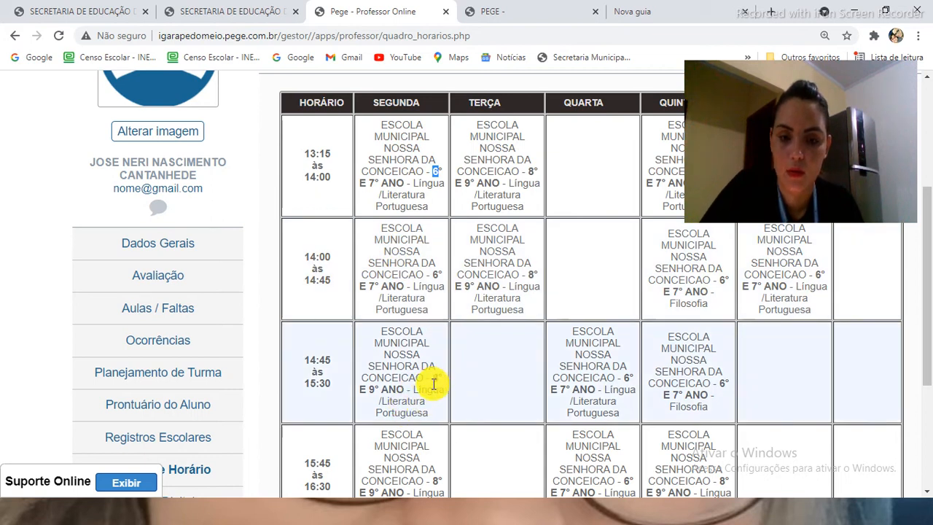
pyautogui.moveTo(428, 393); pyautogui.dragTo(442, 416)
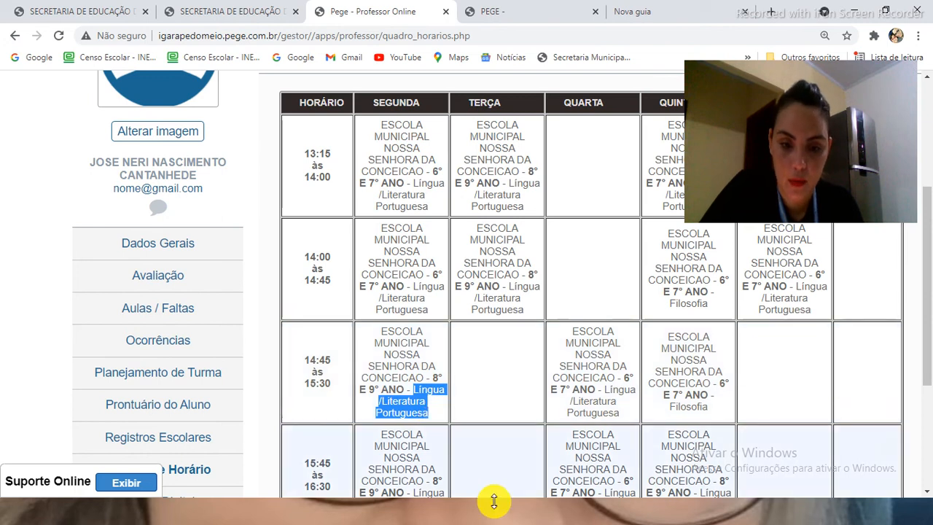
pyautogui.moveTo(923, 262); pyautogui.dragTo(923, 295)
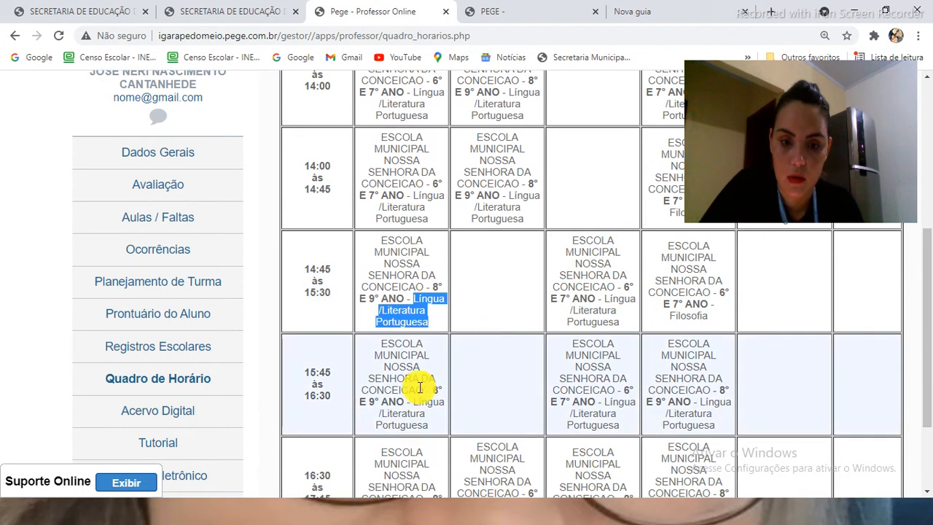
pyautogui.click(426, 411)
pyautogui.rightClick(436, 421)
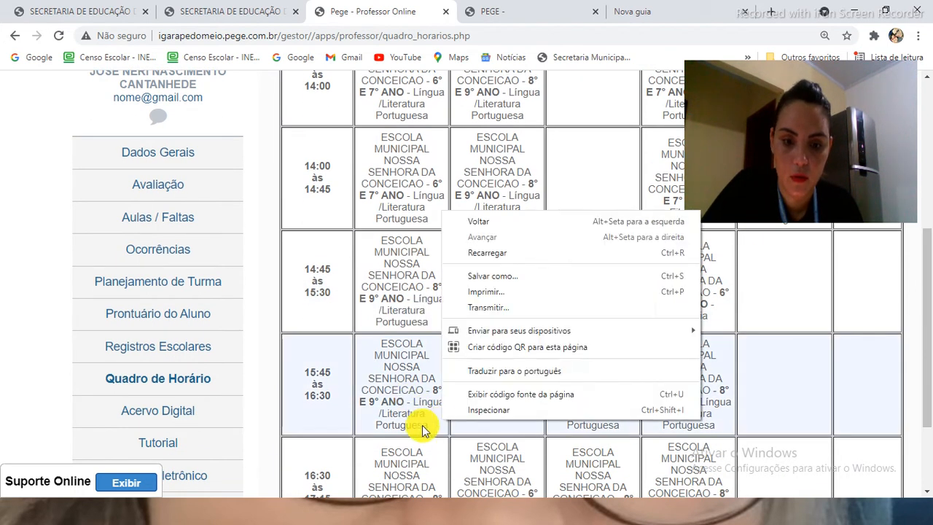
pyautogui.moveTo(929, 281); pyautogui.dragTo(925, 323)
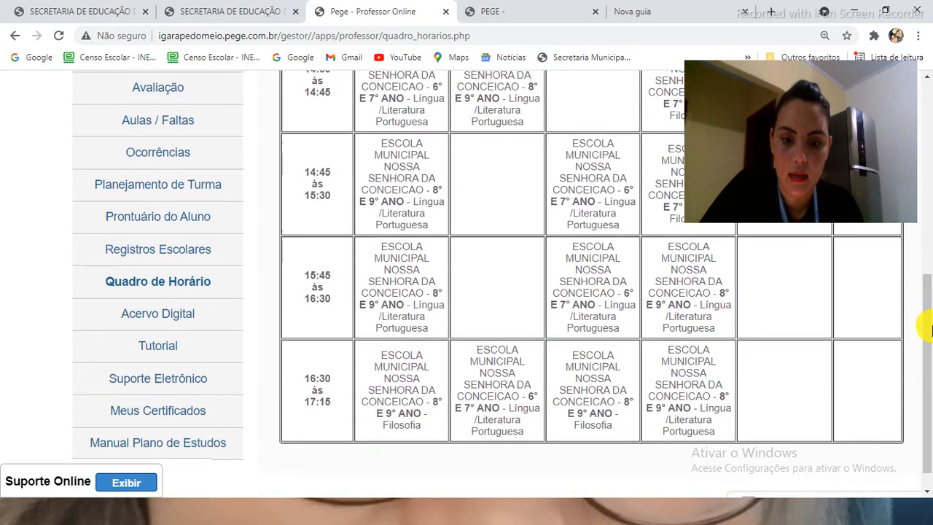
pyautogui.doubleClick(421, 419)
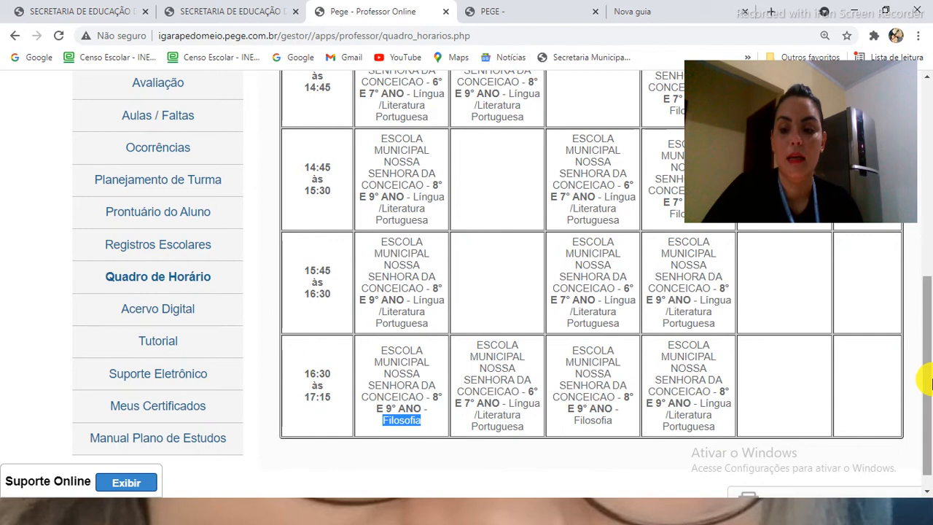
# Return to Aulas / Faltas and start a new lesson for class 6° E 7° ANO in Língua /Literatura Portuguesa
pyautogui.moveTo(928, 374); pyautogui.dragTo(923, 271)
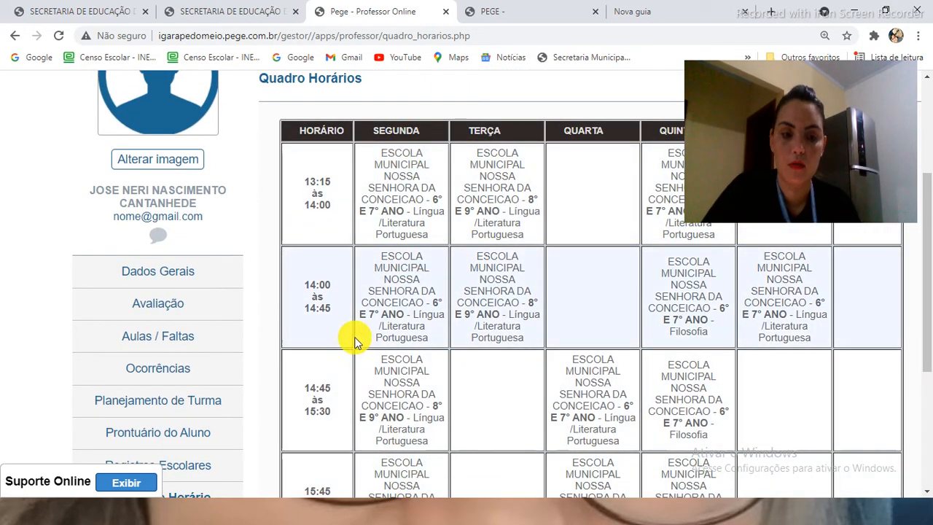
pyautogui.click(152, 337)
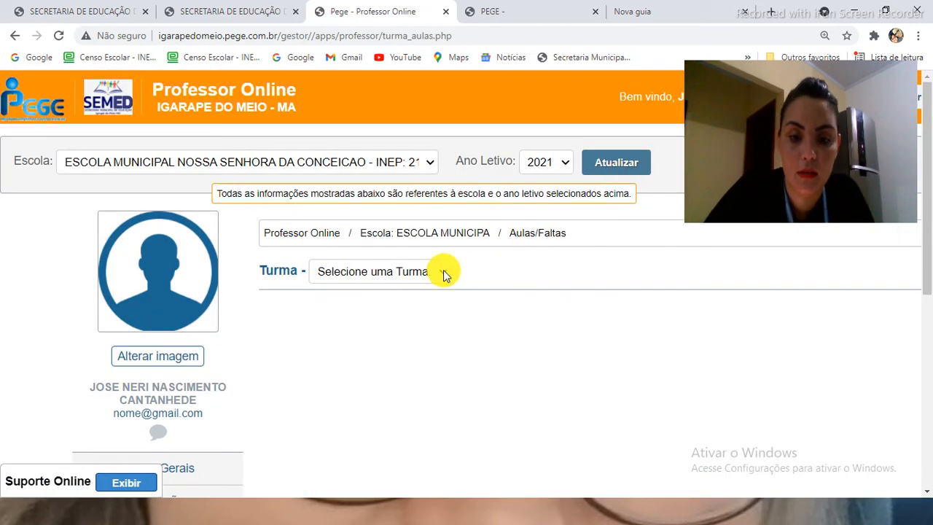
pyautogui.click(443, 272)
pyautogui.click(425, 312)
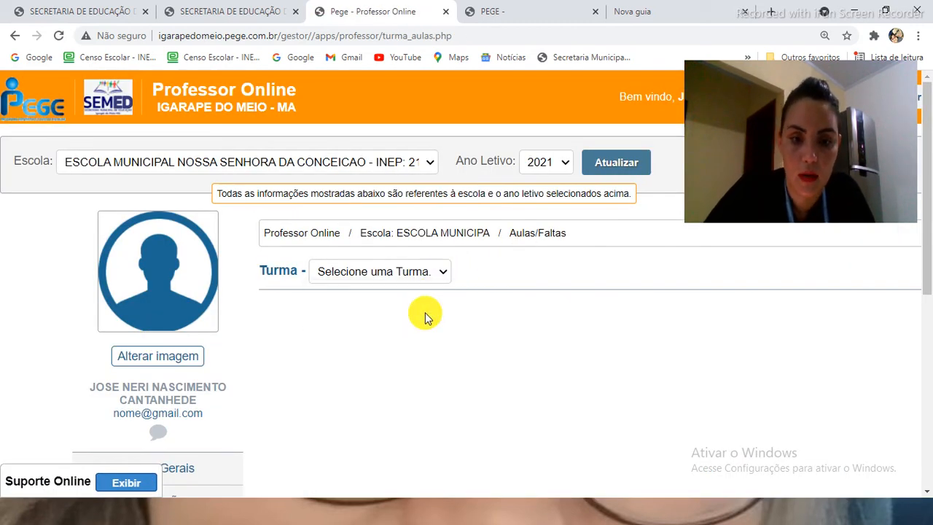
pyautogui.click(598, 394)
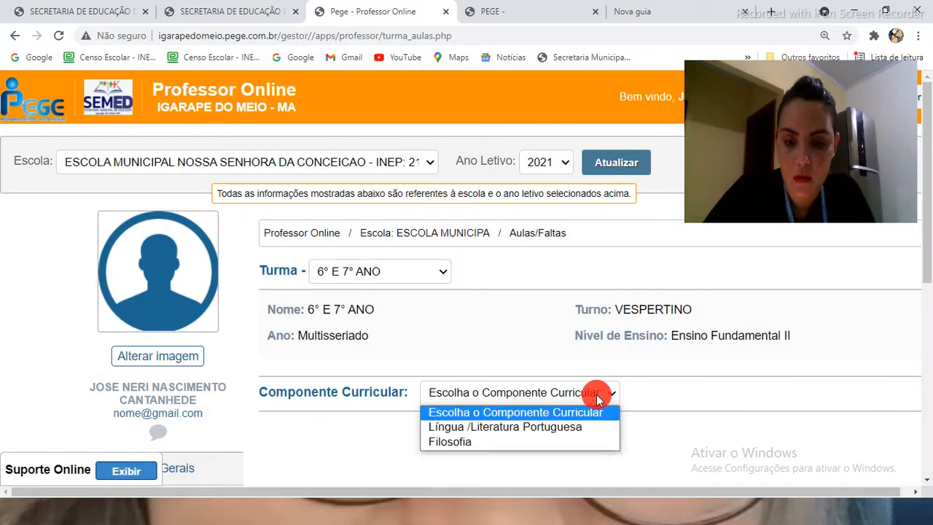
pyautogui.click(589, 427)
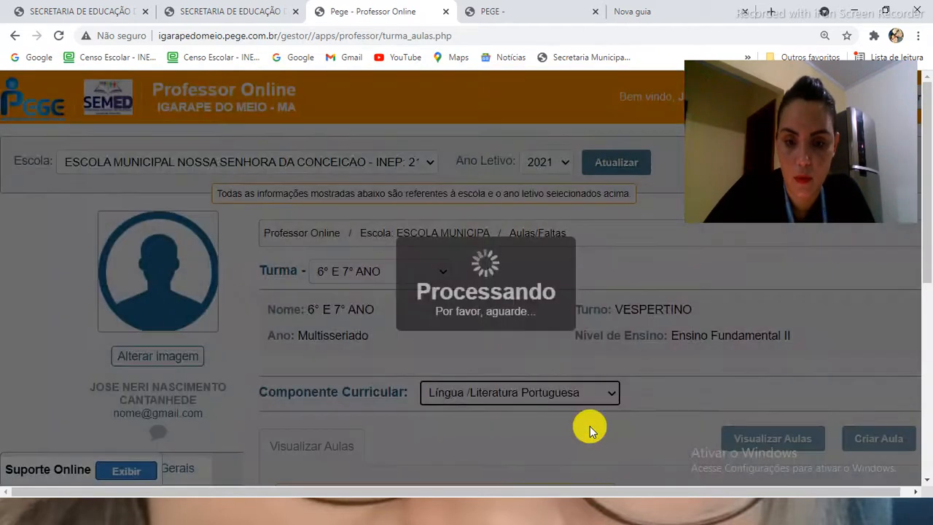
pyautogui.scroll(-2, 917, 341)
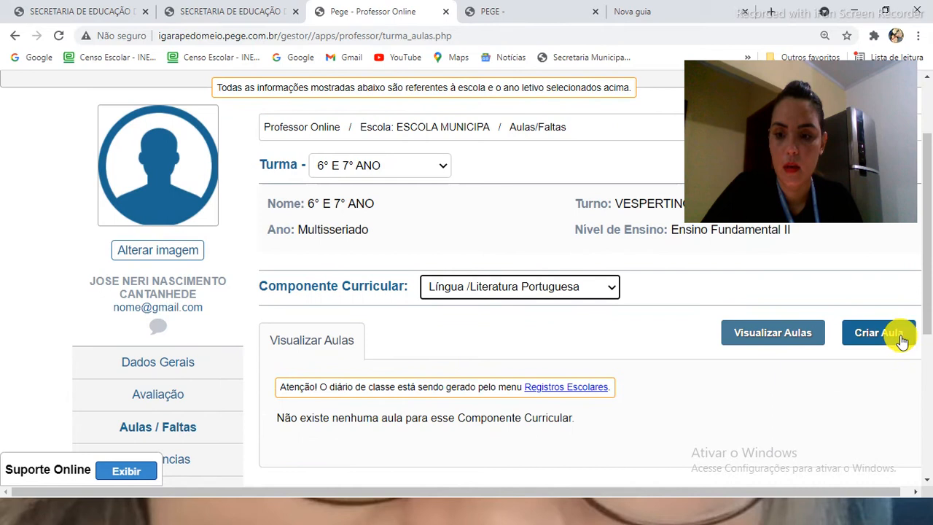
pyautogui.click(879, 332)
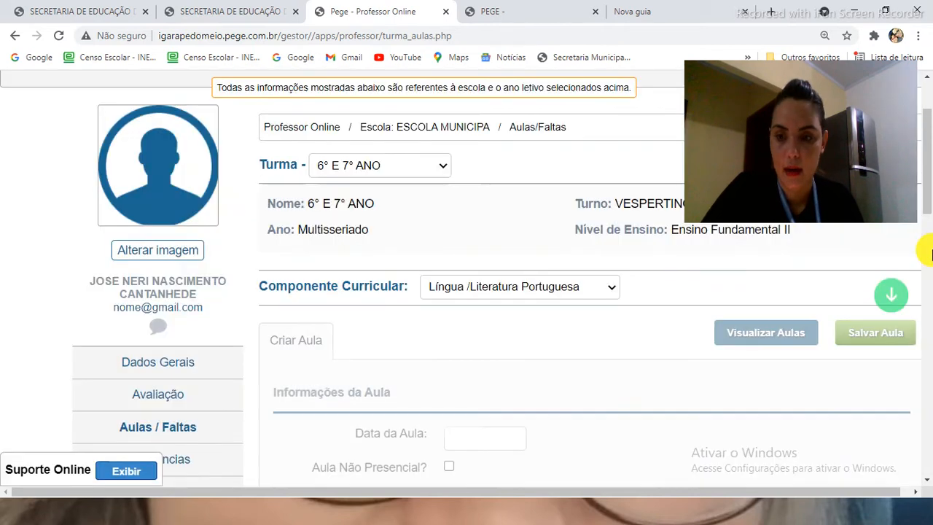
# Date the lesson 14/05/2021, mark it as Aula Não Presencial and choose the 14:00:00 - 14:45:00 slot with Qtd Aulas 1
pyautogui.moveTo(931, 203); pyautogui.dragTo(929, 248)
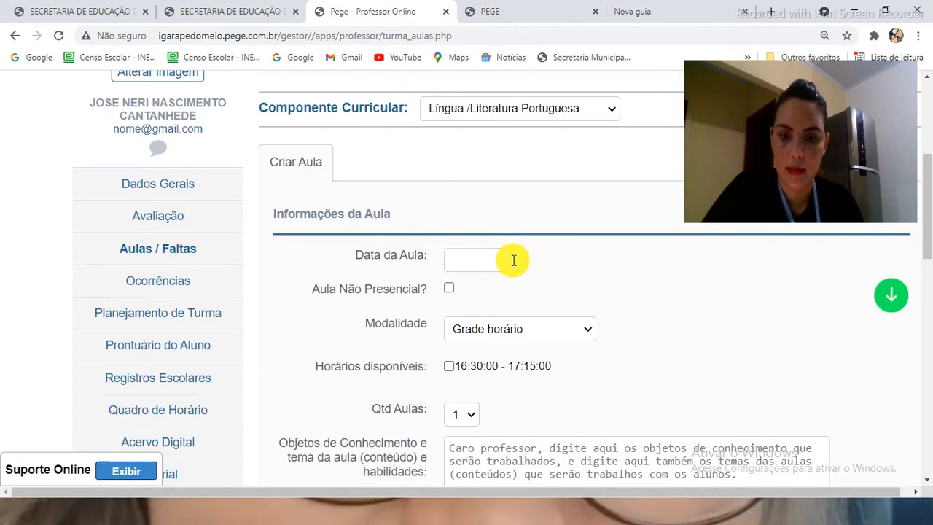
pyautogui.click(514, 260)
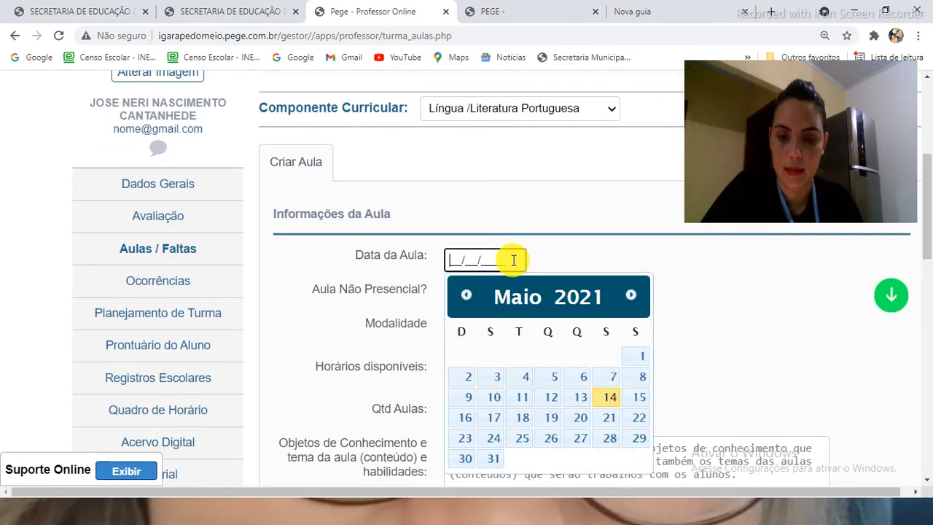
pyautogui.click(608, 399)
pyautogui.click(449, 290)
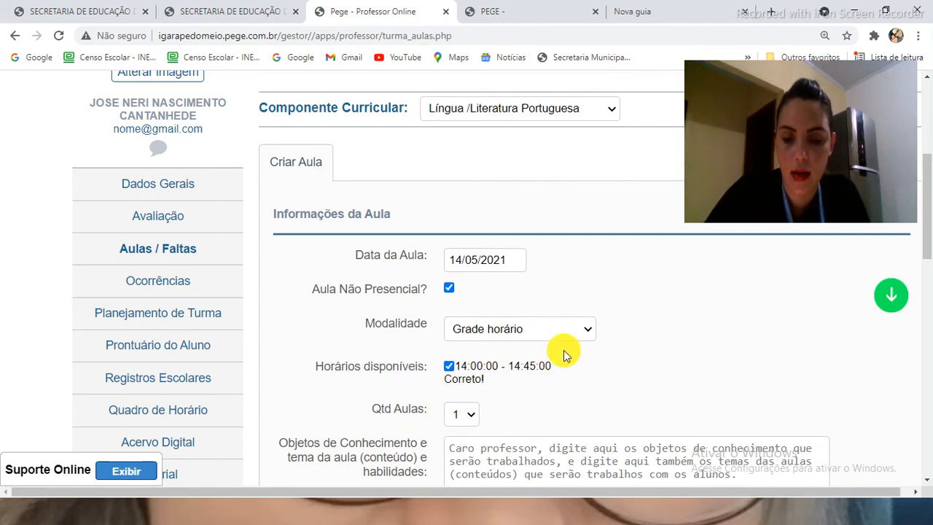
pyautogui.click(472, 418)
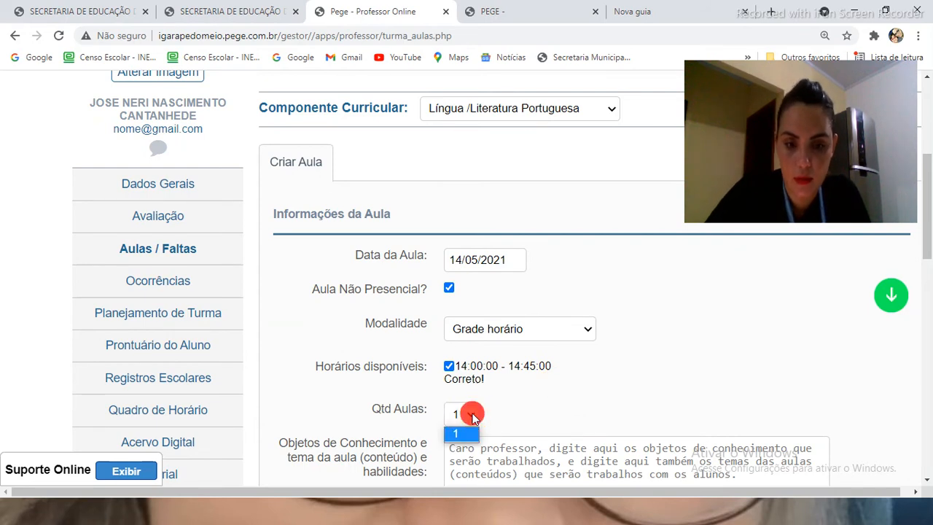
# Fill the Objetos de Conhecimento e tema da aula (conteúdo) e habilidades field with sample filler text
pyautogui.moveTo(926, 235); pyautogui.dragTo(929, 282)
pyautogui.click(540, 240)
pyautogui.write('jsaghahgjahajkgshgsdjakhgsjkhsajkhgasj')
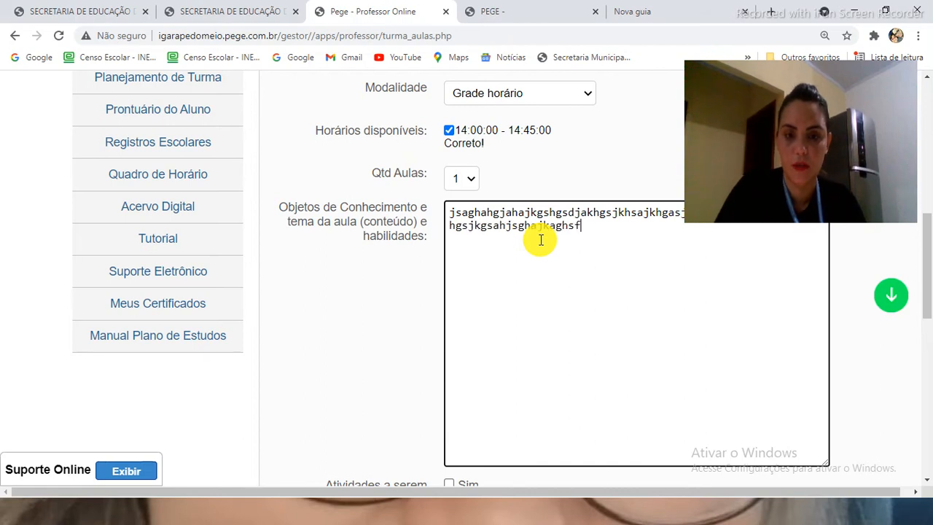
# Enable Atividades a serem realizadas pelos alunos with Sim and enter sample filler text describing the activities
pyautogui.moveTo(924, 256); pyautogui.dragTo(925, 308)
pyautogui.click(448, 277)
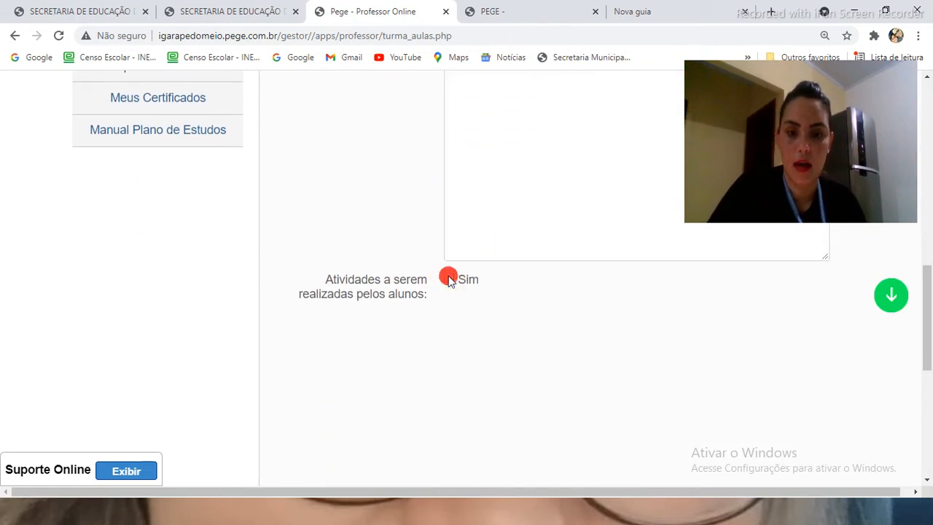
pyautogui.click(480, 316)
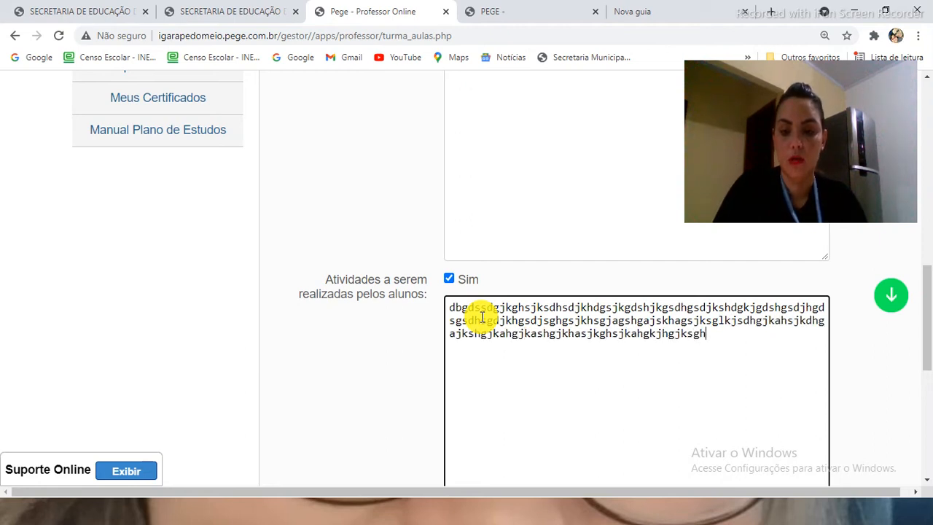
pyautogui.write('jk')
# Insert more filler text in the second line of the Objetos de Conhecimento field
pyautogui.moveTo(932, 323); pyautogui.dragTo(932, 306)
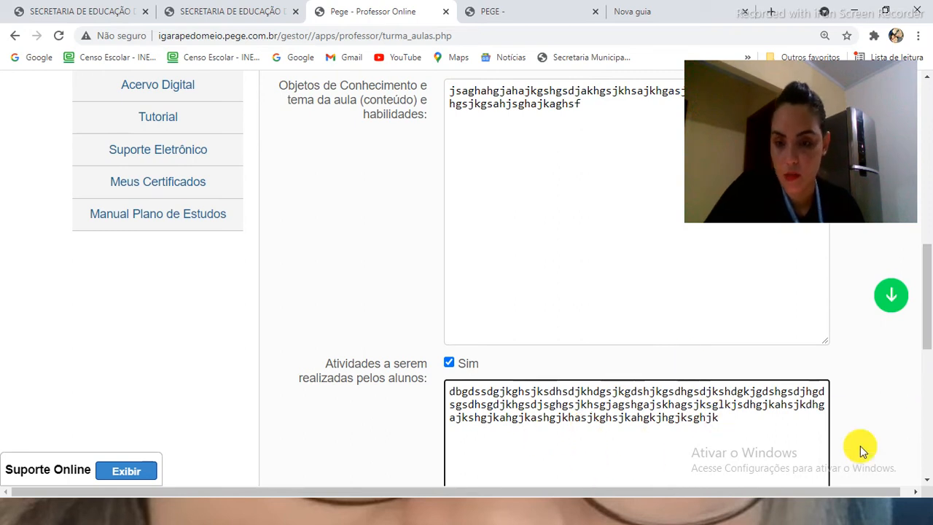
pyautogui.moveTo(929, 292); pyautogui.dragTo(923, 229)
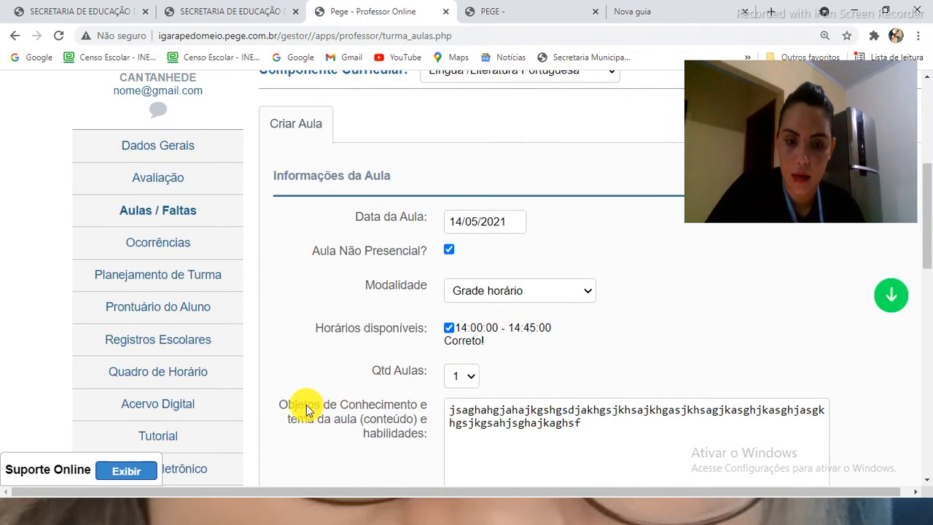
pyautogui.moveTo(288, 405); pyautogui.dragTo(419, 426)
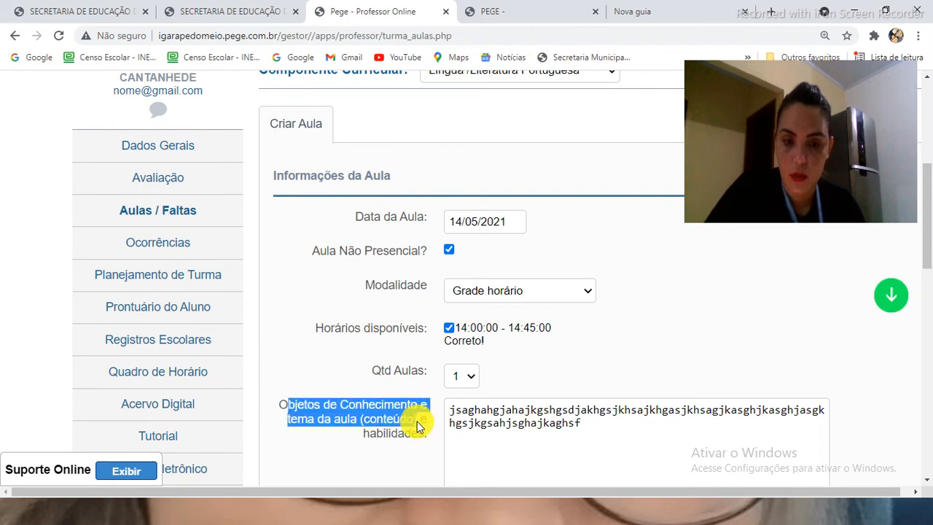
pyautogui.click(473, 417)
pyautogui.write('hjasghsajkg')
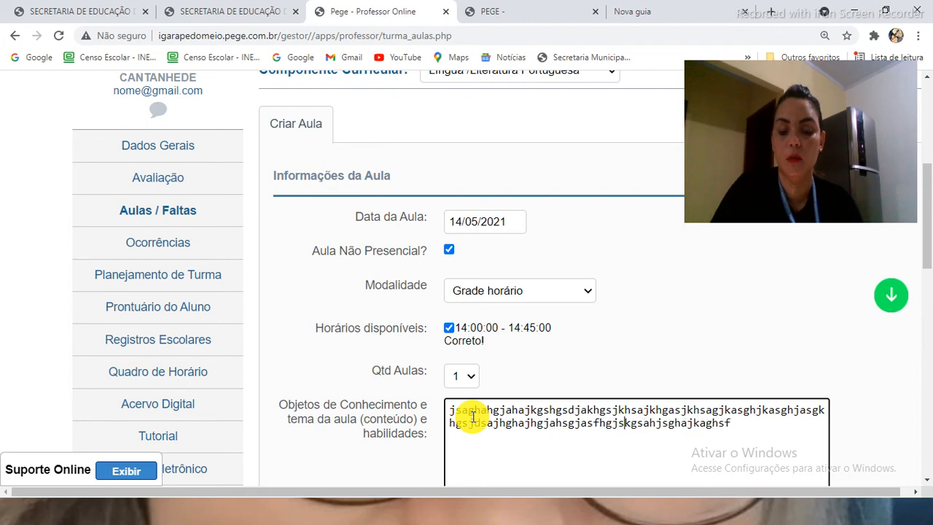
pyautogui.write('sahj')
# Review the completed lesson form down to the Anexos section and save the lesson without attaching a file
pyautogui.moveTo(927, 210); pyautogui.dragTo(930, 168)
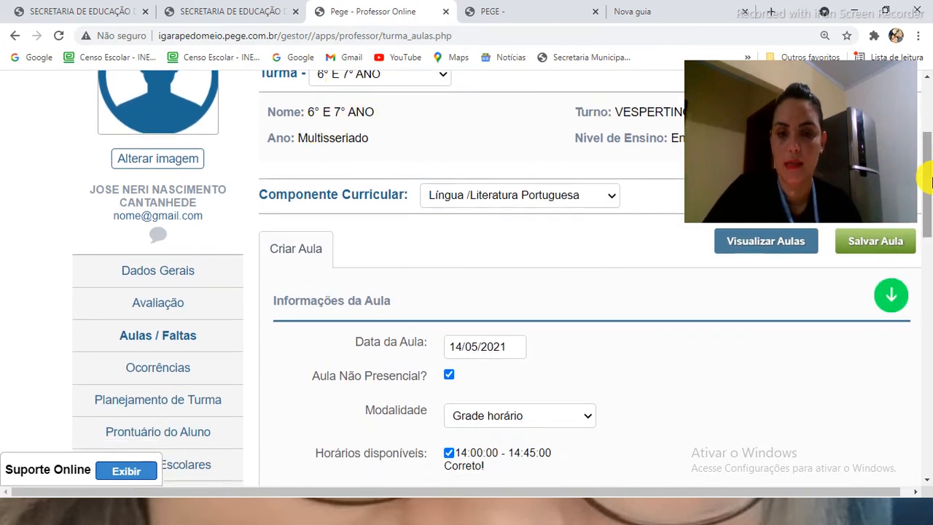
pyautogui.moveTo(930, 185); pyautogui.dragTo(930, 337)
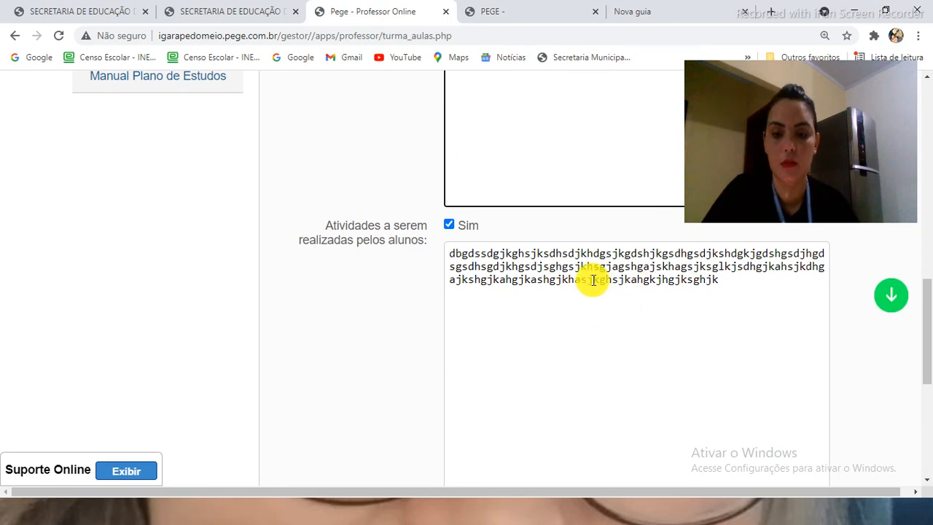
pyautogui.moveTo(930, 306); pyautogui.dragTo(930, 379)
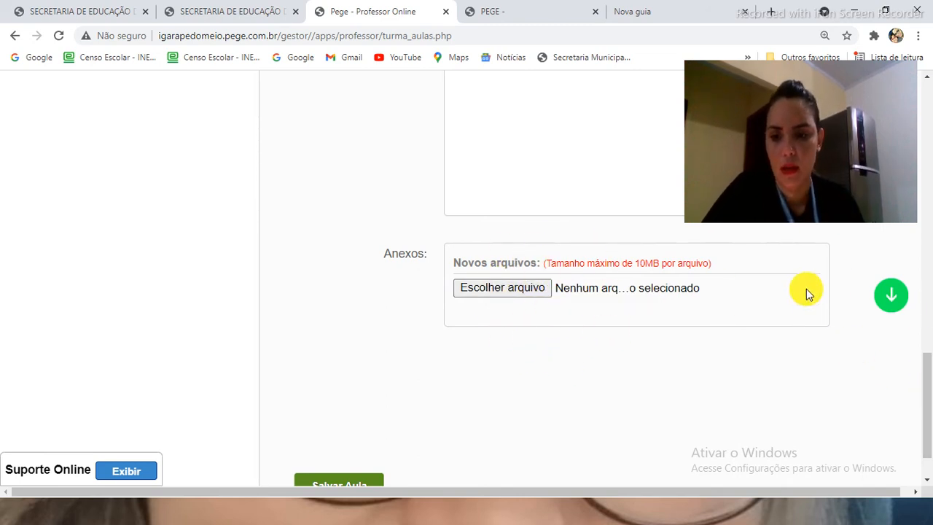
pyautogui.moveTo(928, 366); pyautogui.dragTo(928, 398)
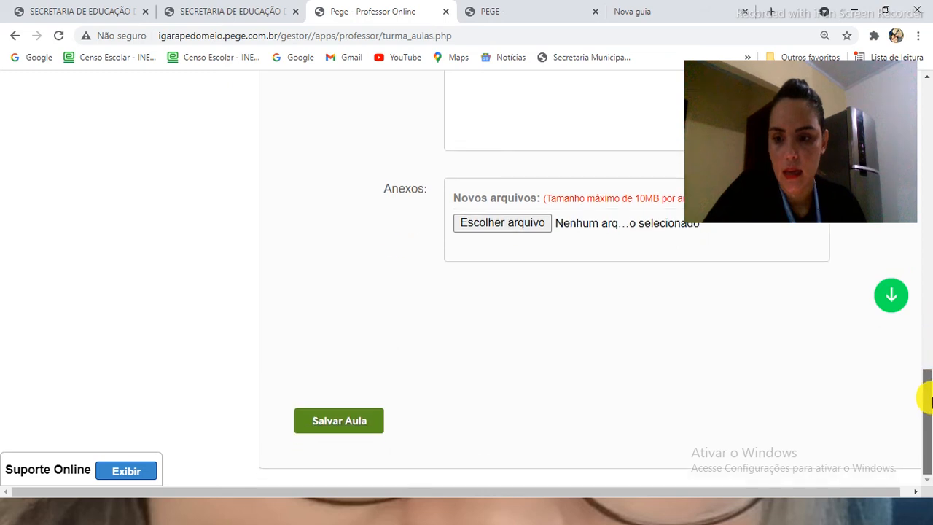
pyautogui.click(330, 423)
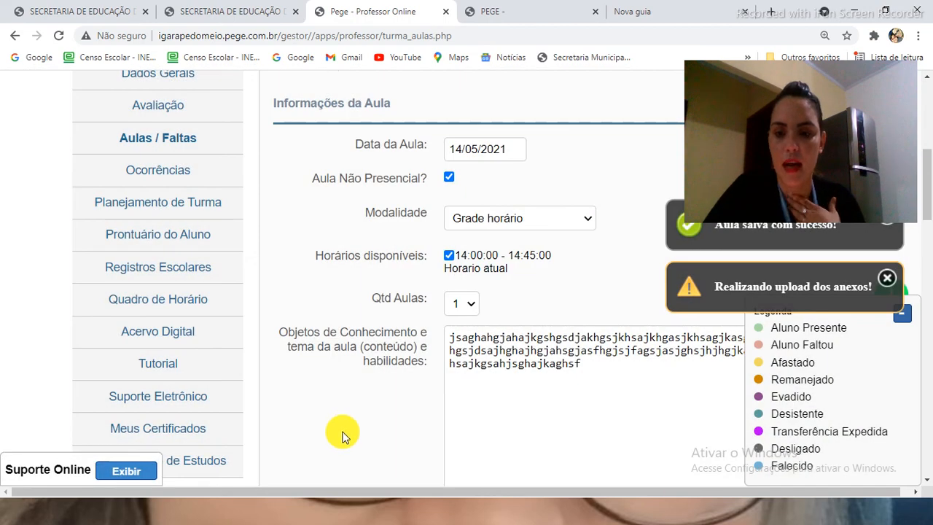
# Bring the Faltas student list into view and collapse the status legend covering it
pyautogui.moveTo(928, 182); pyautogui.dragTo(930, 337)
pyautogui.moveTo(812, 96); pyautogui.dragTo(441, 112)
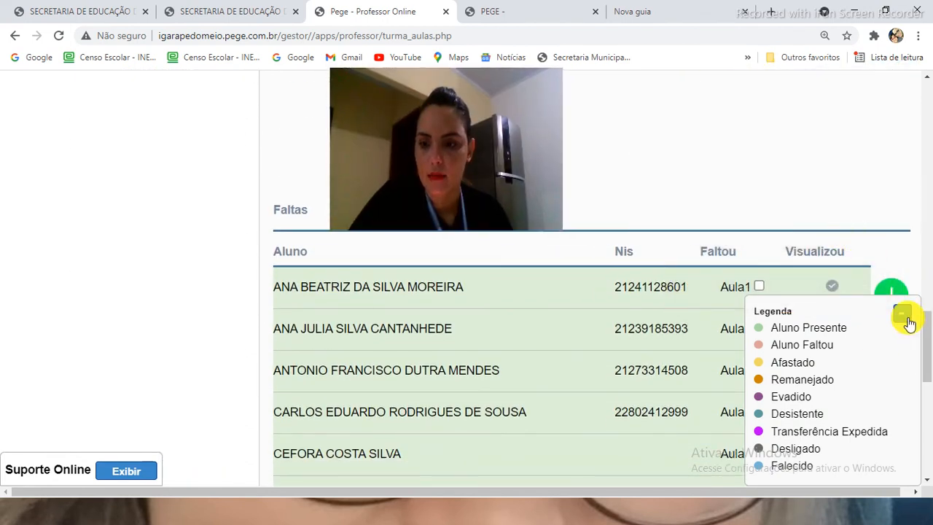
pyautogui.click(902, 318)
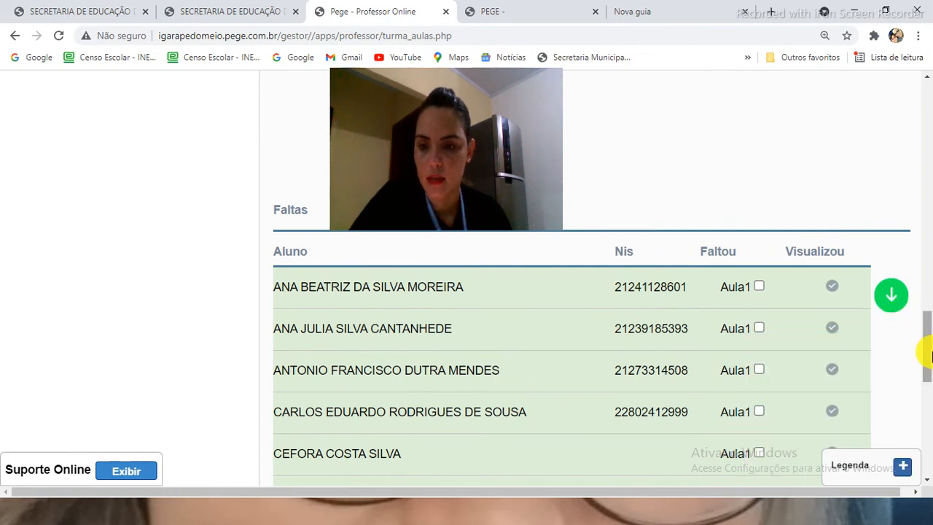
# Mark the first student in the Faltas list as absent for Aula1 and clear that absence again
pyautogui.moveTo(932, 355); pyautogui.dragTo(928, 351)
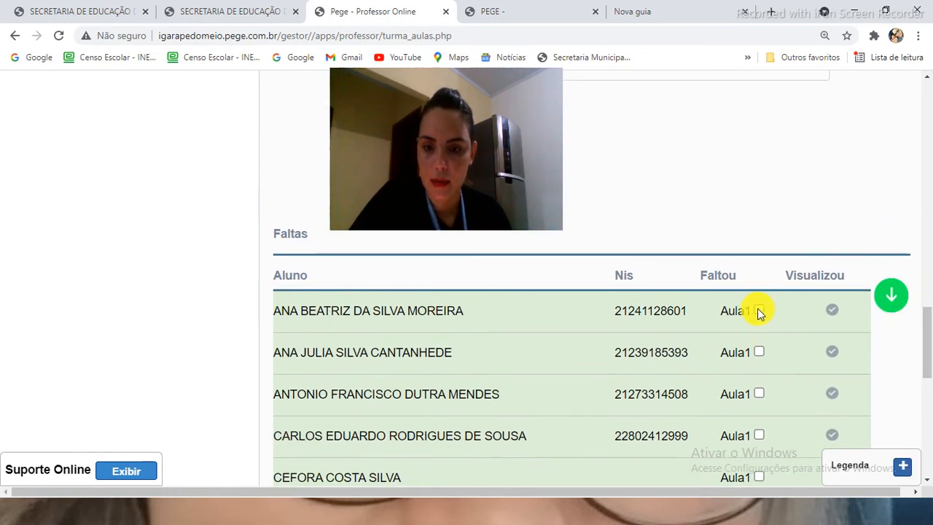
pyautogui.click(759, 310)
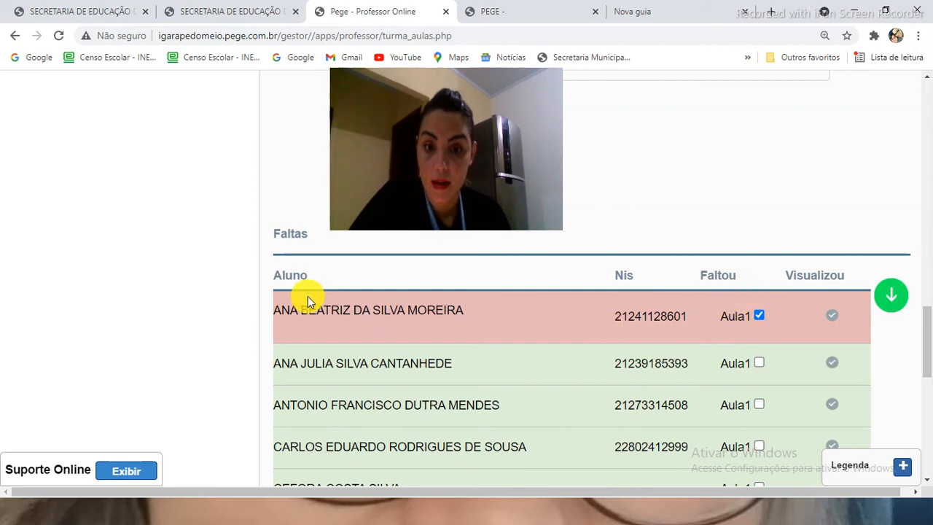
pyautogui.click(760, 314)
# Save the lesson with no student marked absent in the Faltas list
pyautogui.moveTo(926, 332); pyautogui.dragTo(930, 444)
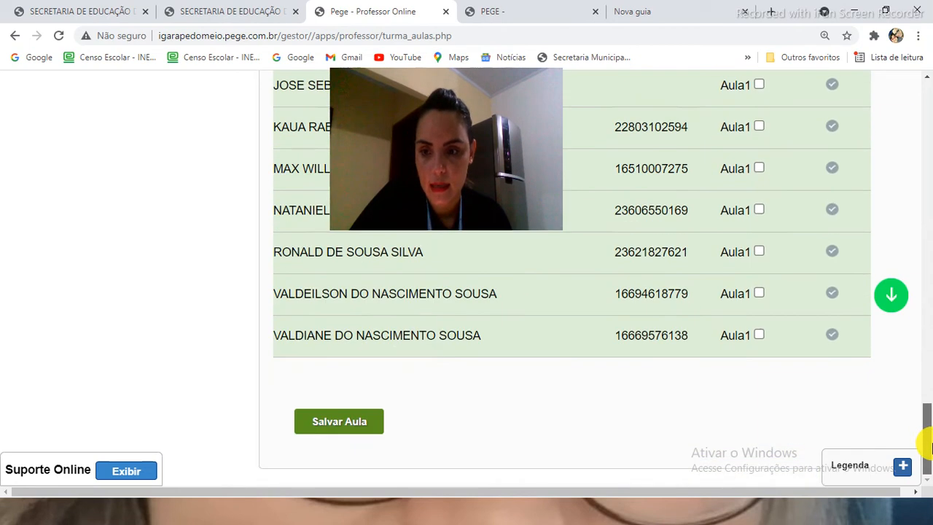
pyautogui.click(330, 427)
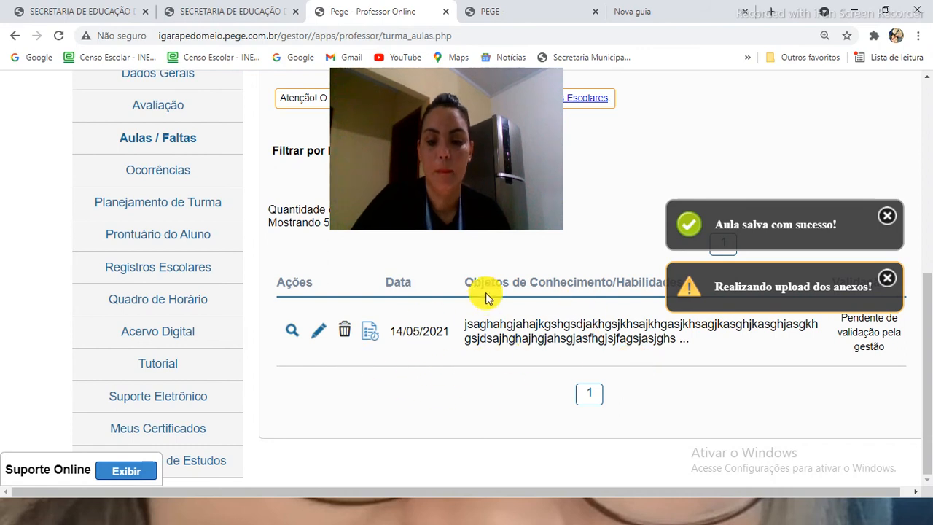
pyautogui.moveTo(479, 350); pyautogui.dragTo(370, 341)
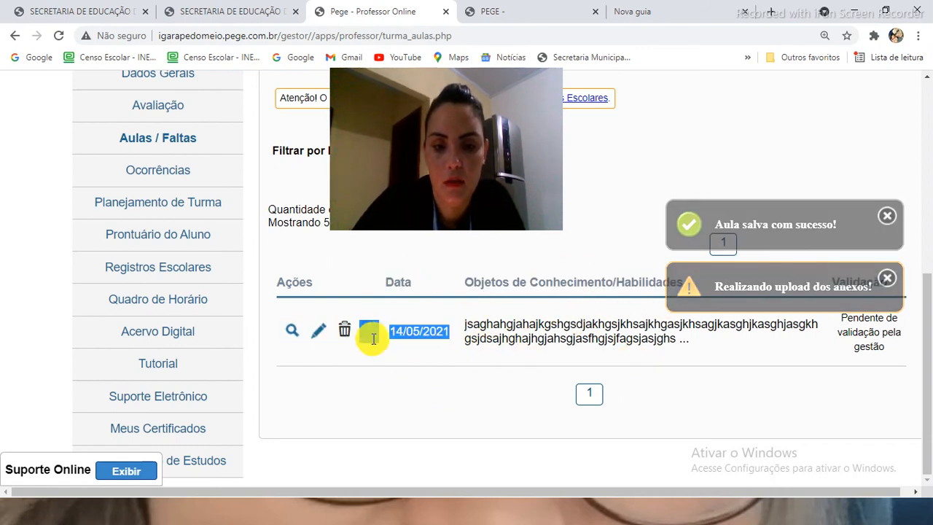
pyautogui.click(359, 328)
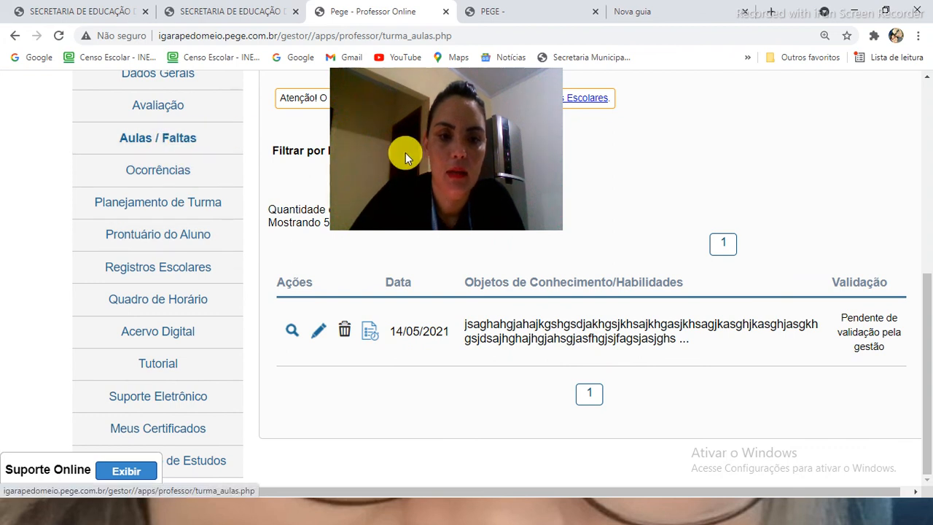
pyautogui.moveTo(423, 150); pyautogui.dragTo(777, 138)
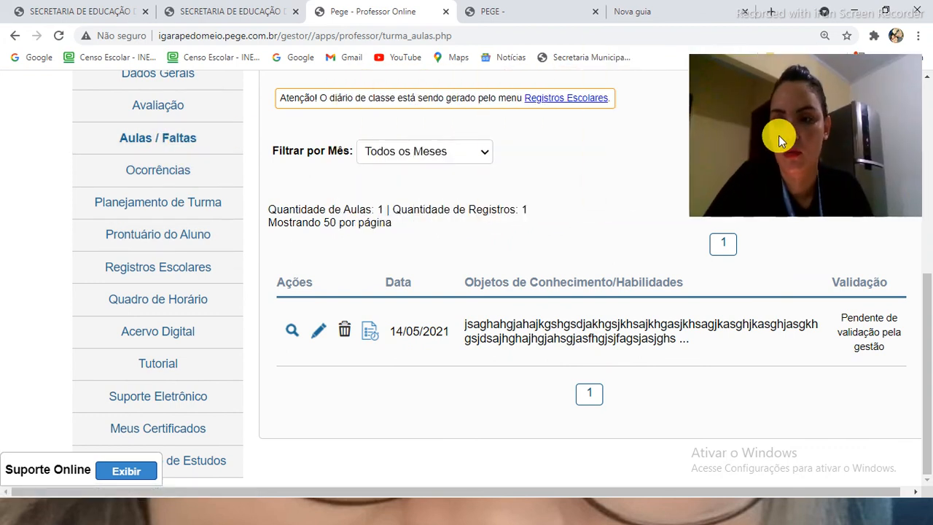